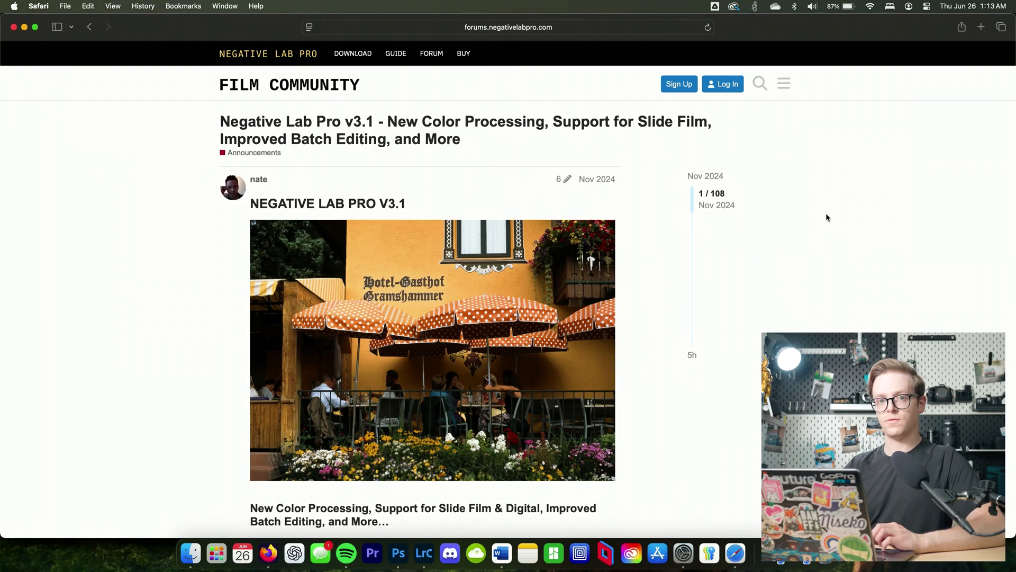
Read the Negative Lab Pro v3.1 announcement and examine its before/after comparison images of the beach scene and the portrait.
scroll(827, 217, "down", 10)
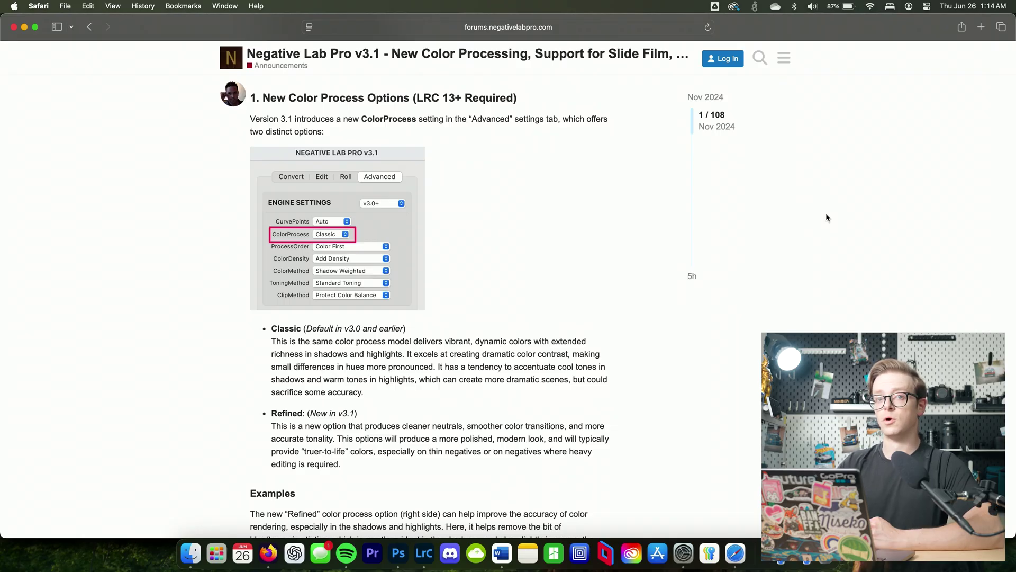
scroll(827, 215, "down", 2)
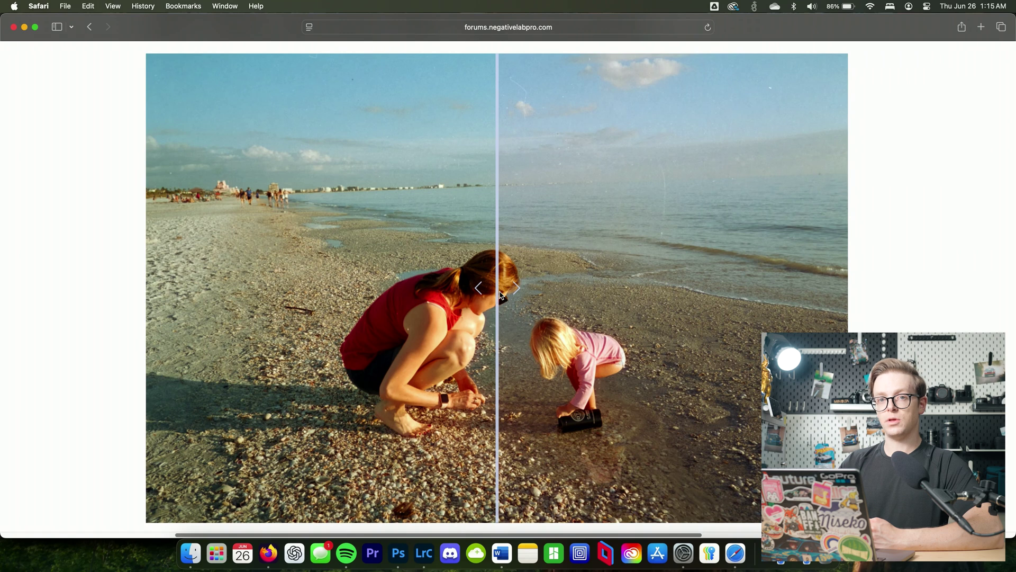
left_click_drag(501, 294, 763, 323)
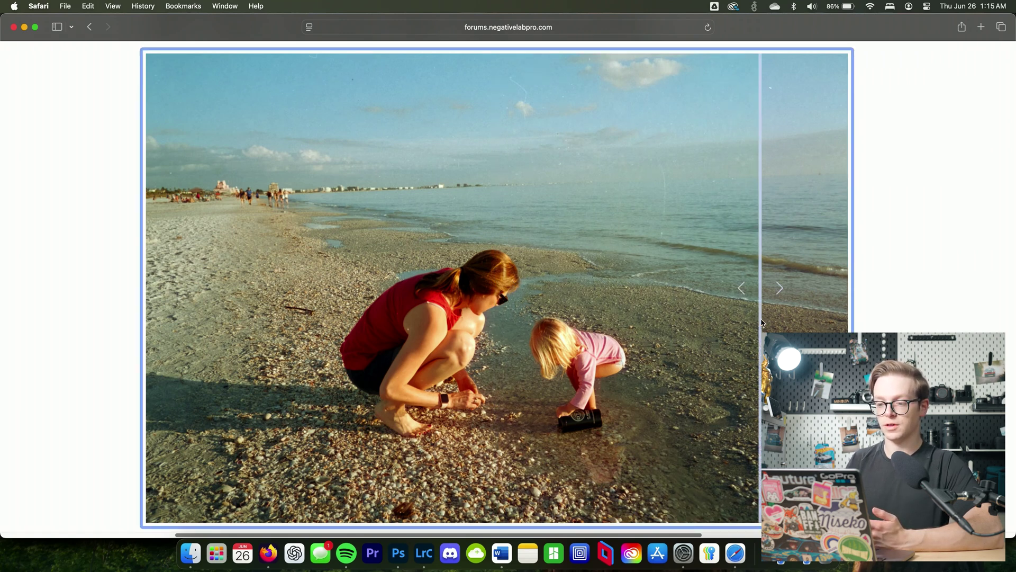
left_click_drag(762, 323, 471, 318)
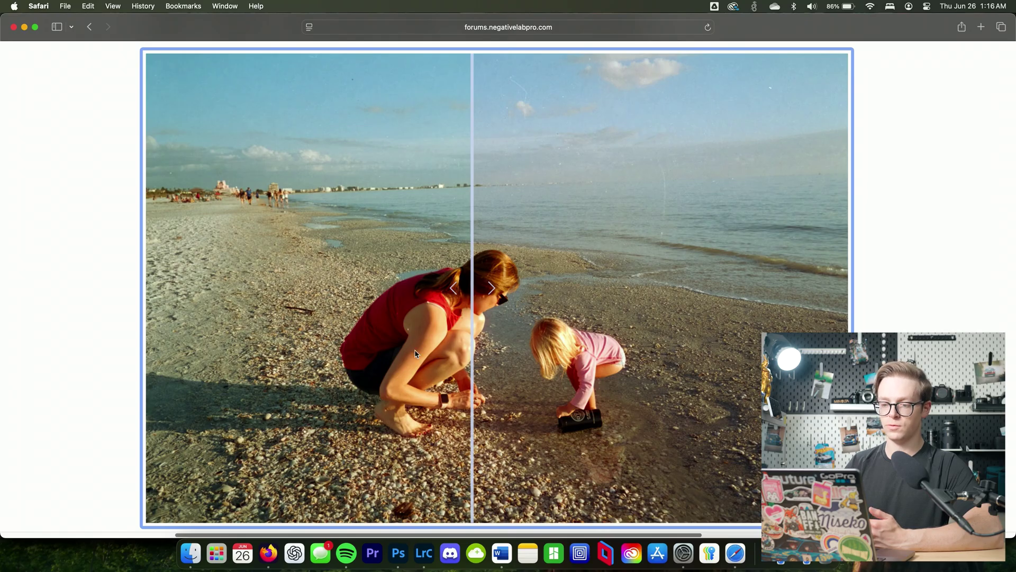
left_click(472, 337)
left_click_drag(474, 337, 364, 334)
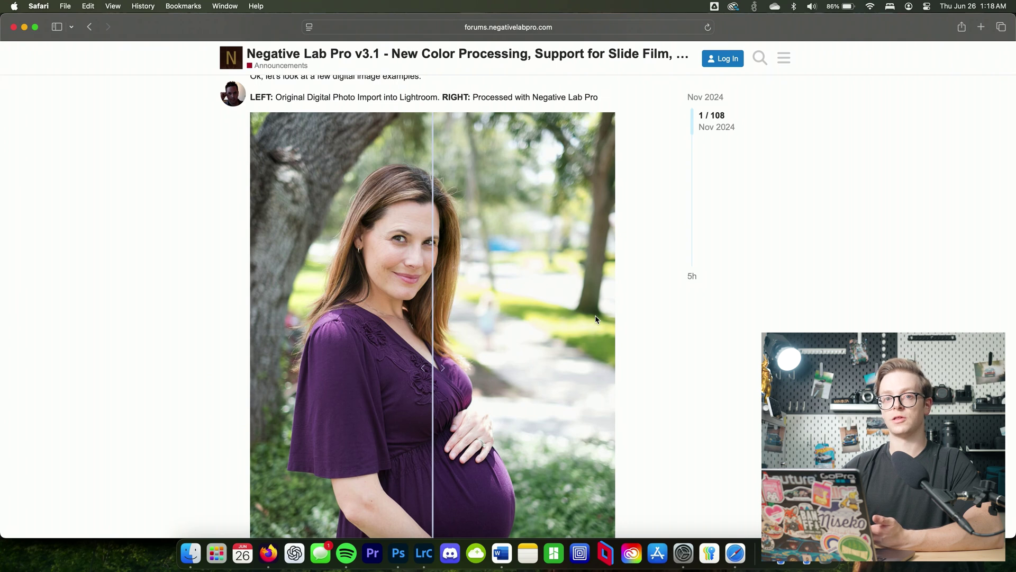
left_click_drag(428, 320, 317, 310)
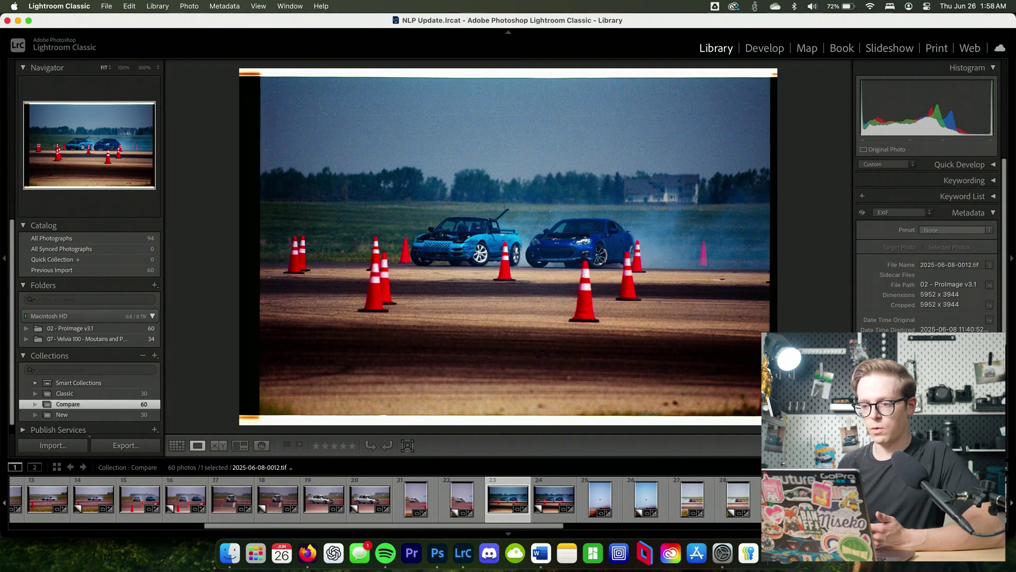
Compare the paired original and copy versions of the drift car photos in the Compare collection in Lightroom Classic.
key("super+apostrophe")
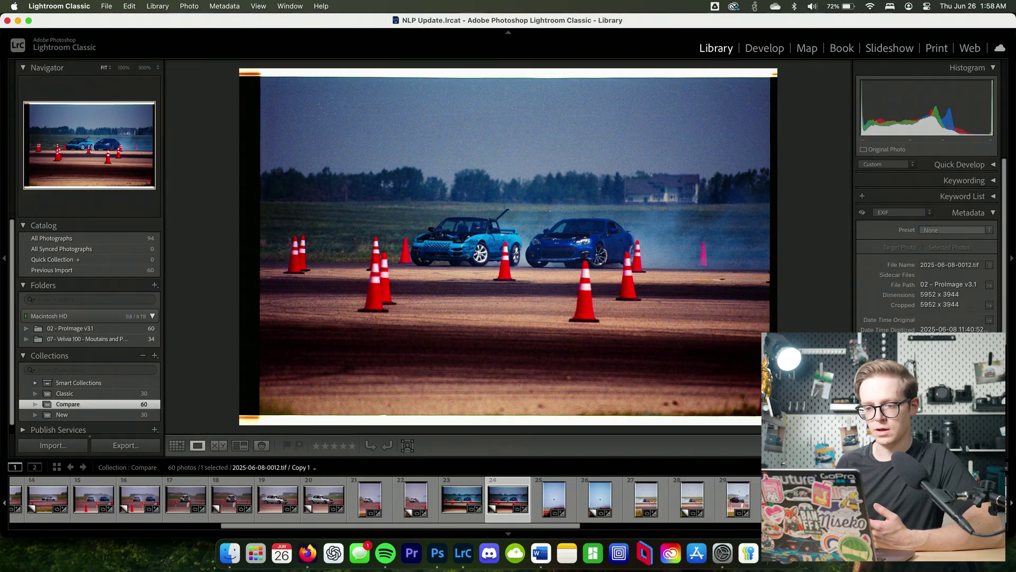
key("Left")
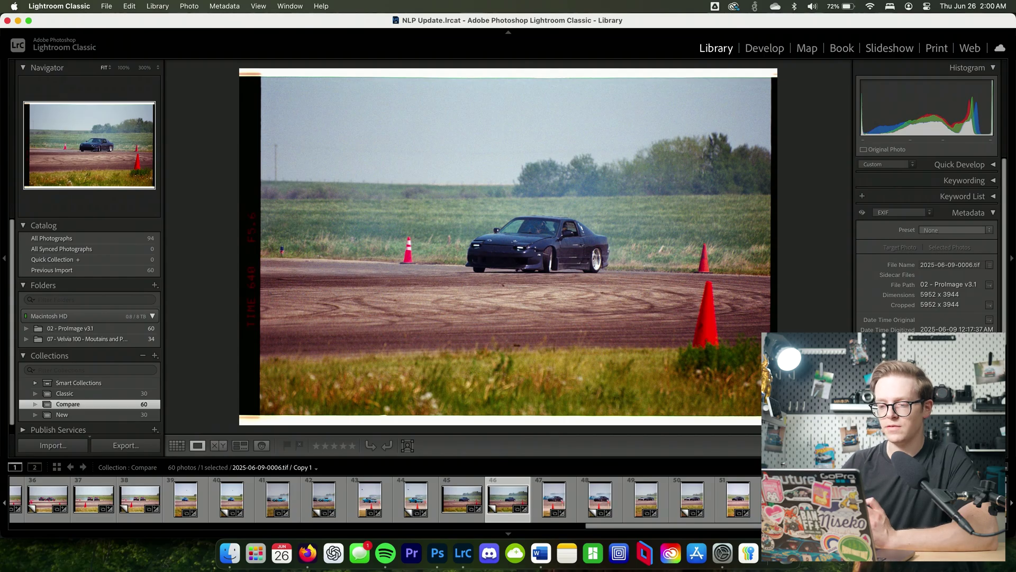
key("Left")
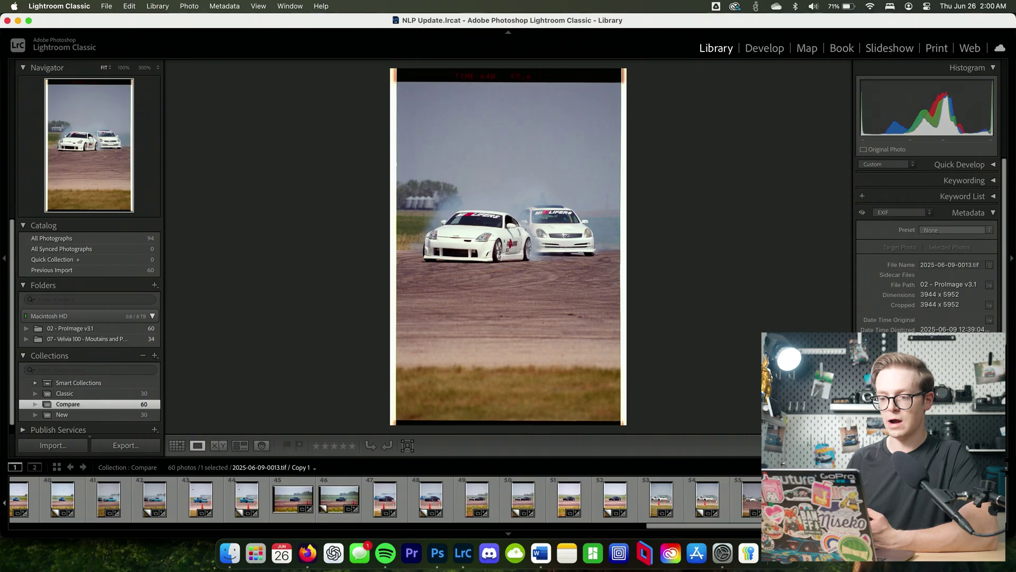
key("Left")
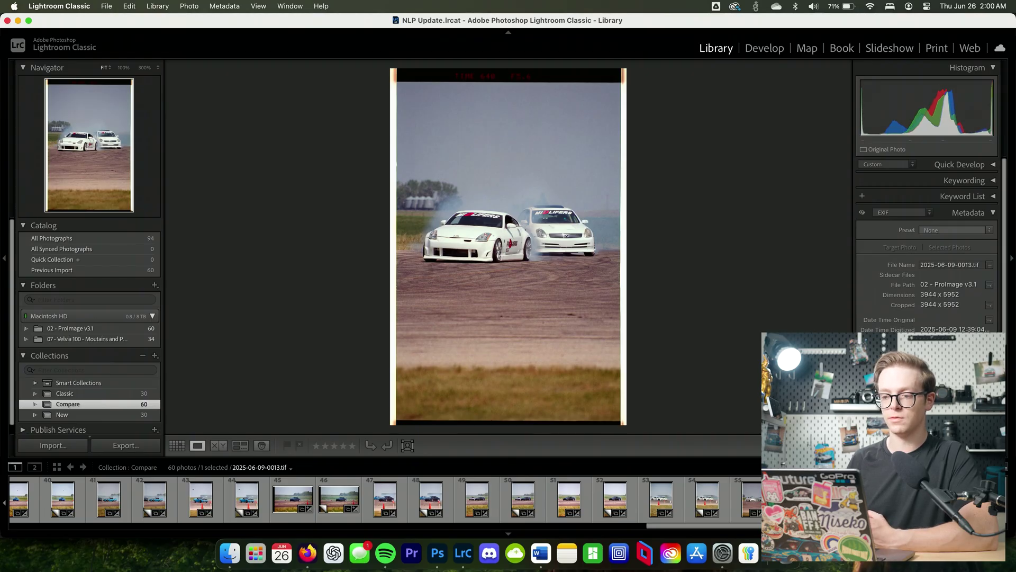
key("Right")
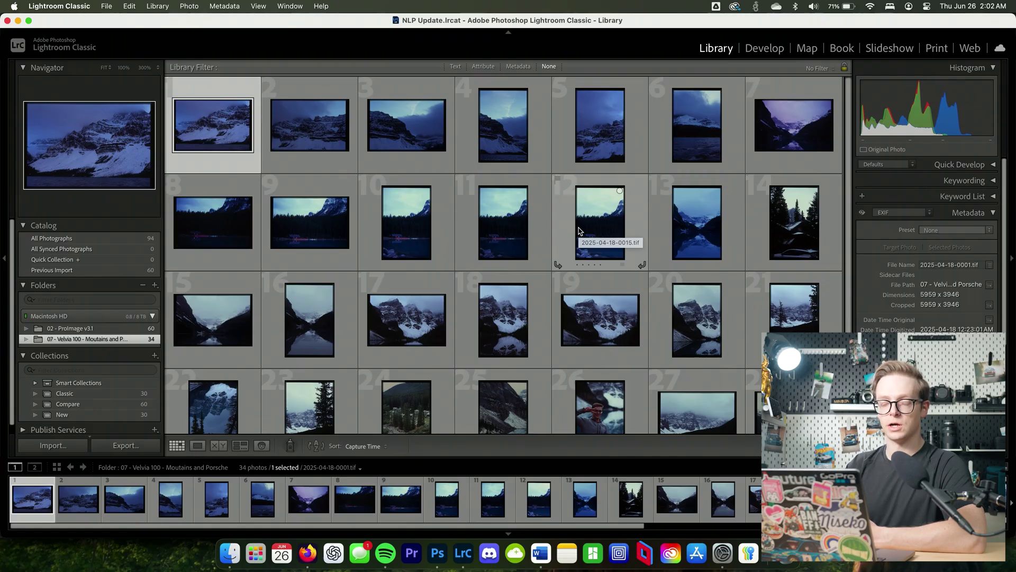
Select all photos in the 07 - Velvia 100 folder and launch Negative Lab Pro on them.
double_click(285, 151)
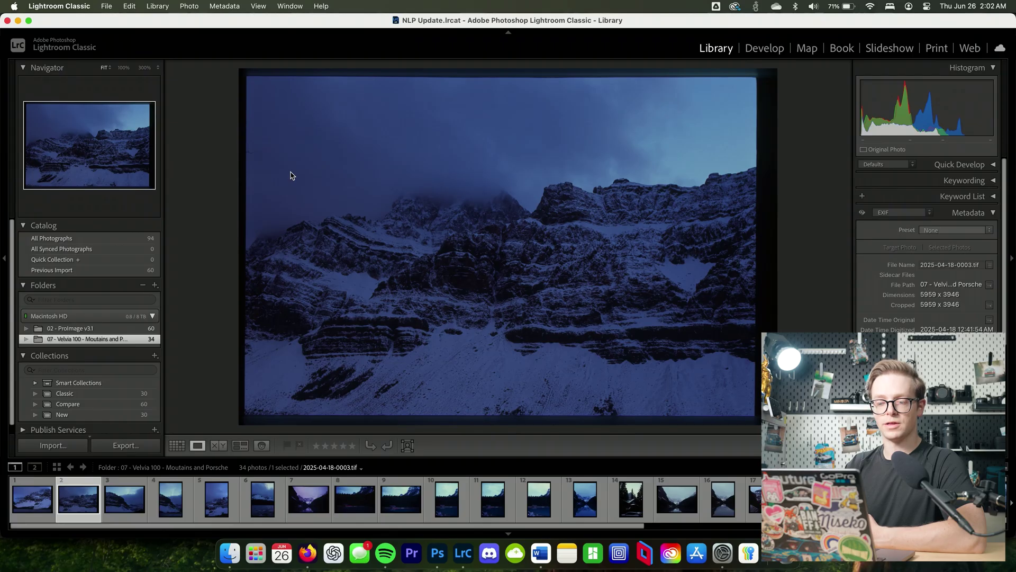
key("g")
key("super+a")
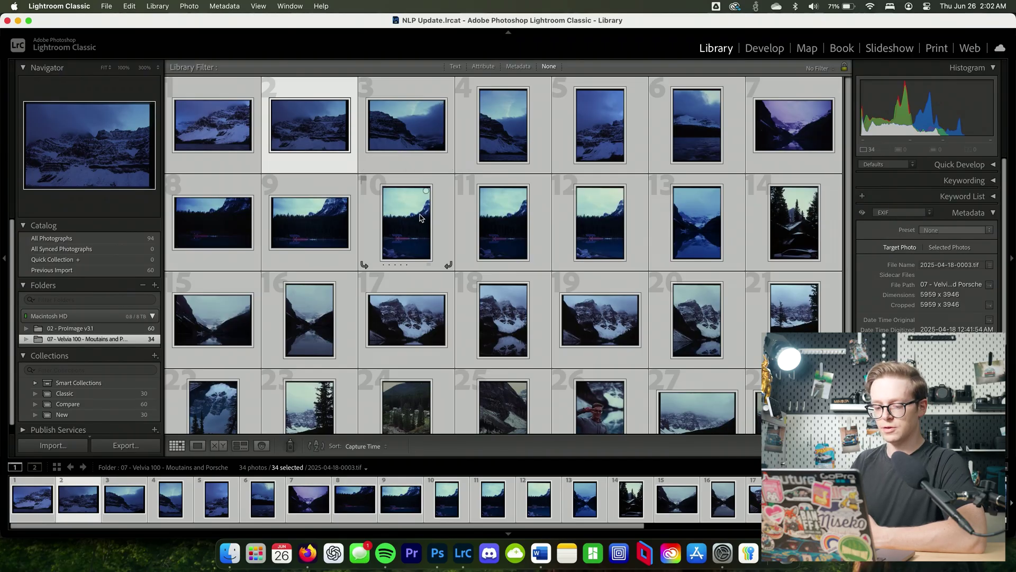
key("ctrl+n")
Analyze the selected photos with type Positive and source Vuescan/SF DNG, and apply the conversion.
left_click(673, 121)
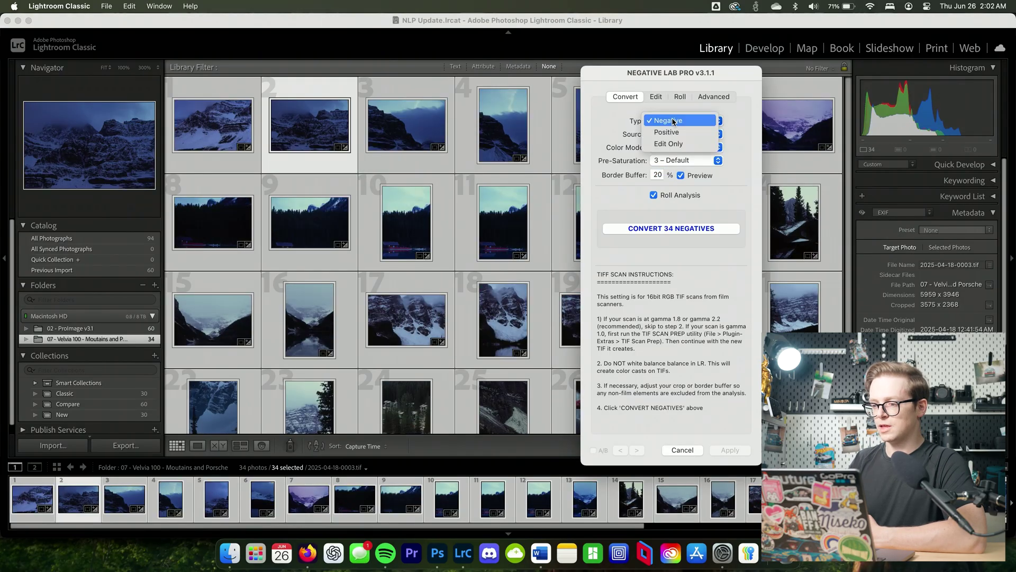
left_click(673, 132)
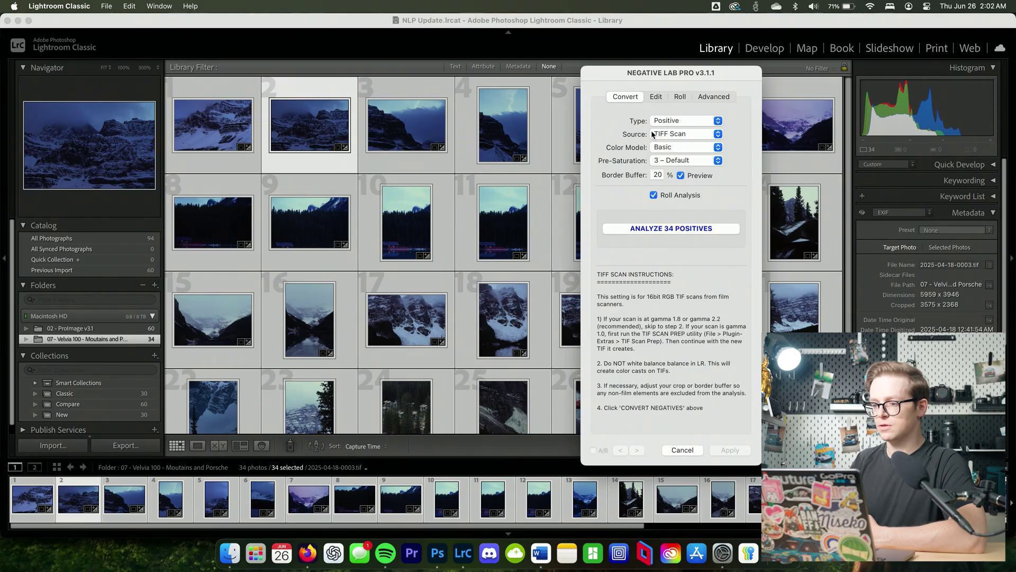
left_click(673, 134)
left_click(674, 139)
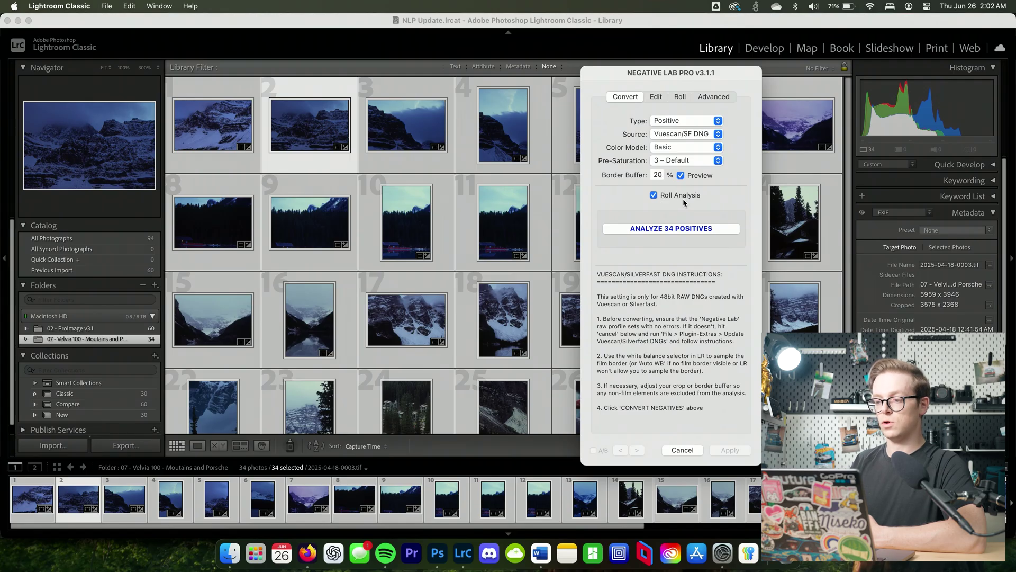
left_click(696, 232)
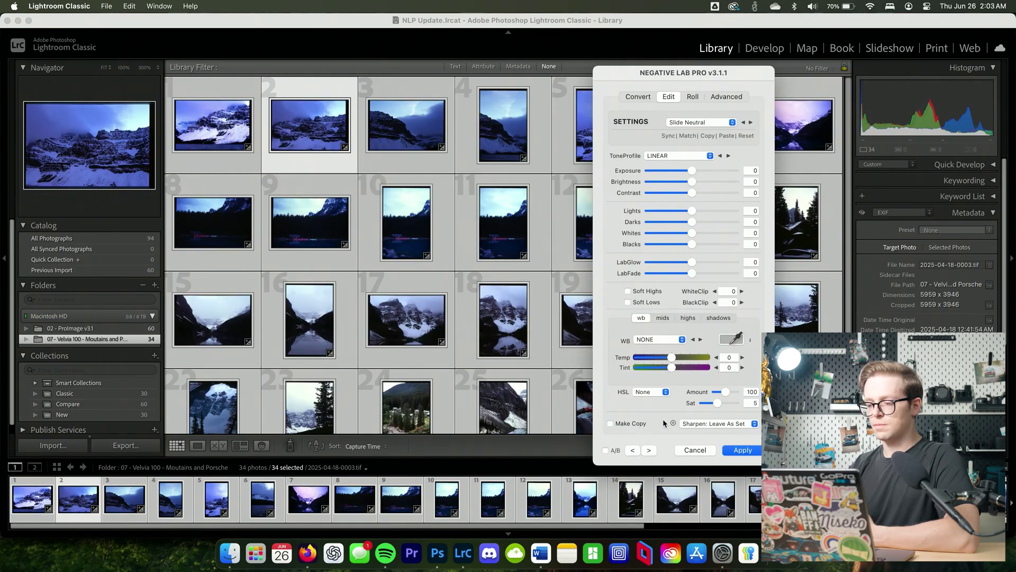
left_click(744, 451)
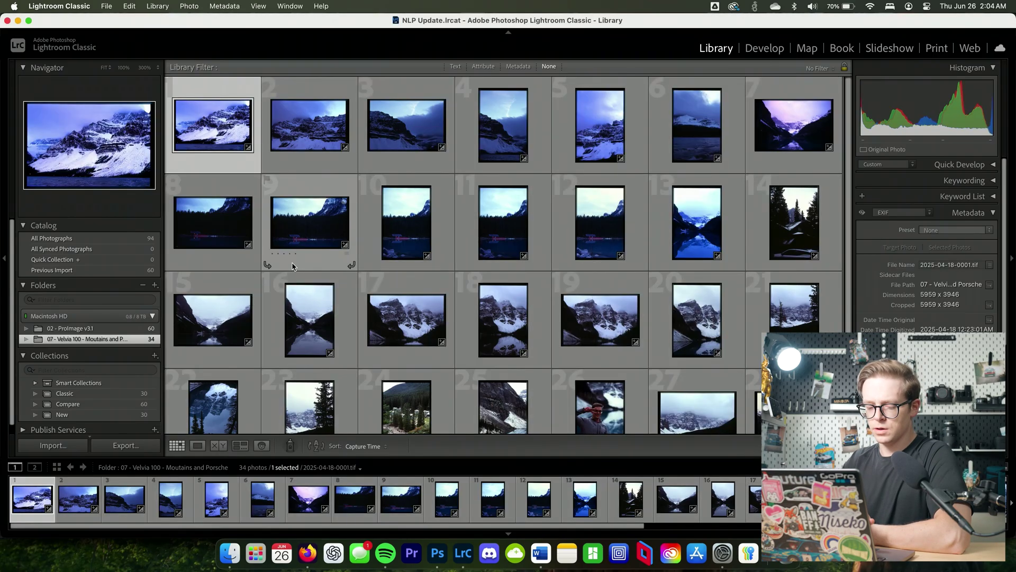
Reset and apply the Negative Lab Pro edit settings on 2025-04-18-0001.tif, and view it and the following photo enlarged.
key("super+n")
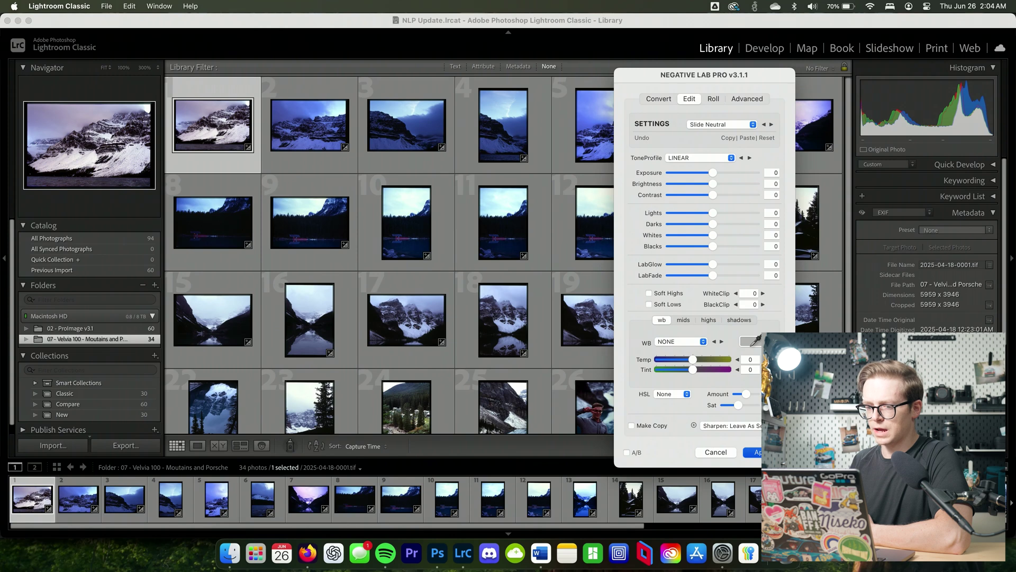
left_click(761, 452)
left_click(307, 129)
double_click(212, 125)
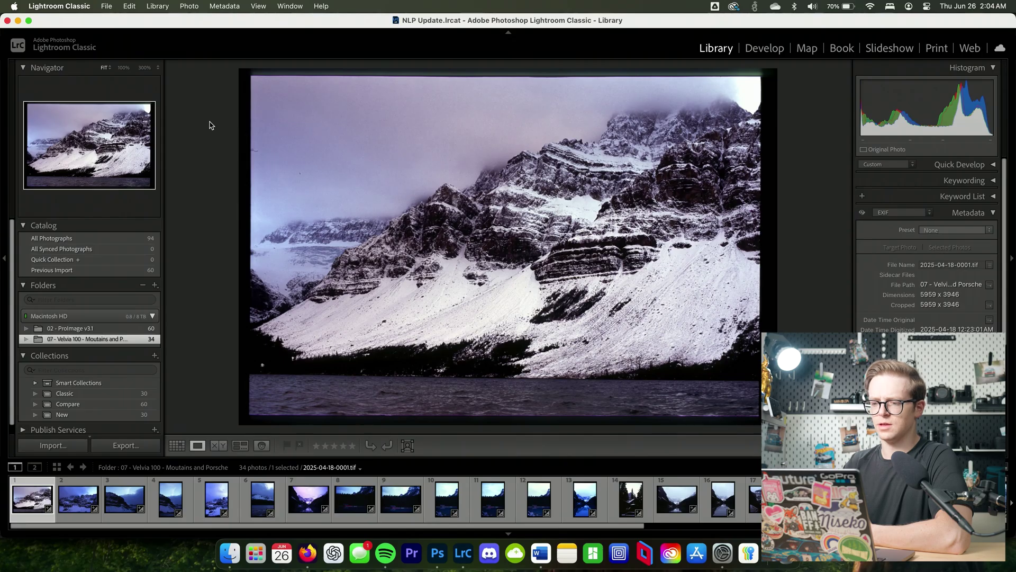
key("Right")
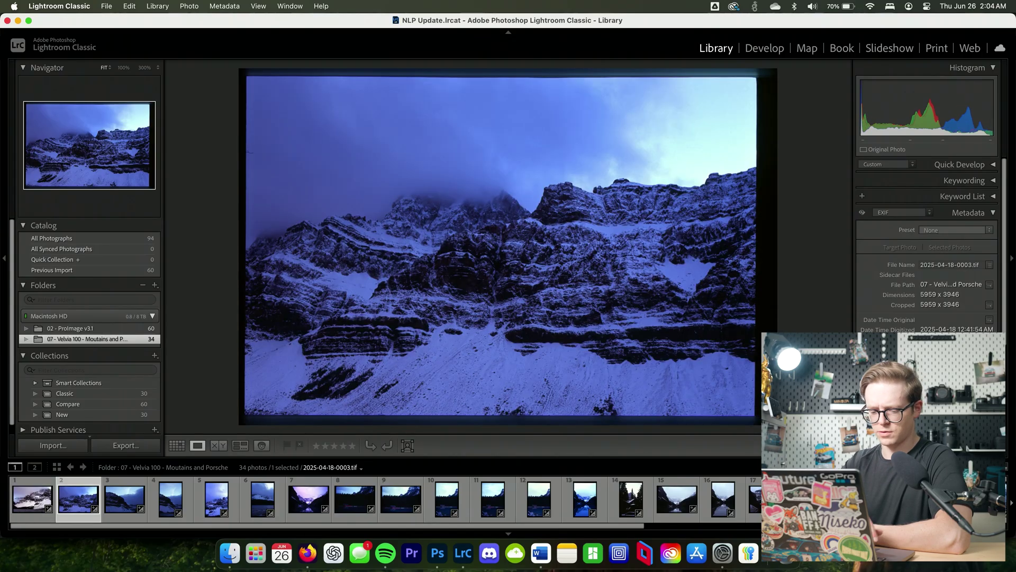
key("ctrl+n")
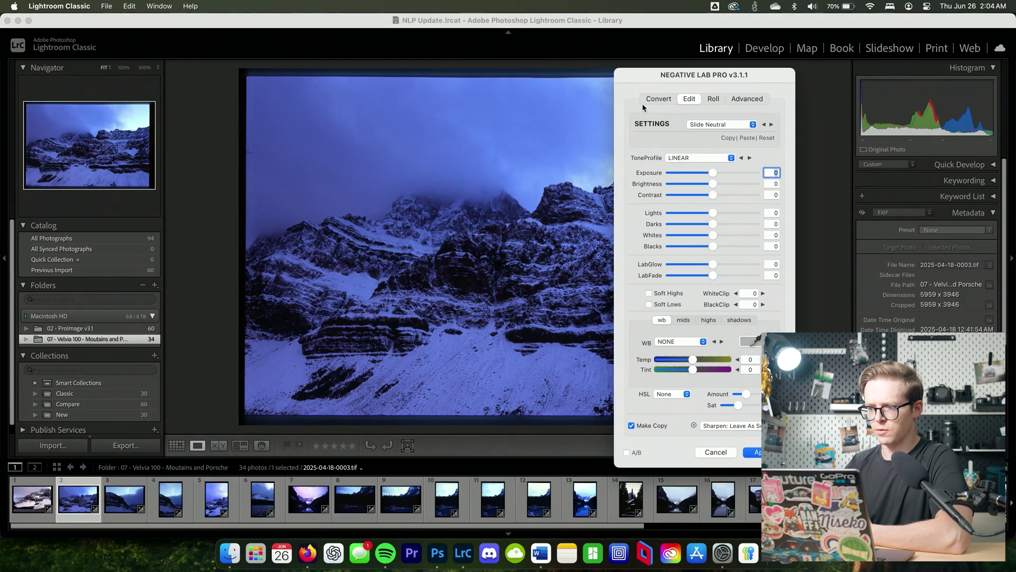
left_click(771, 139)
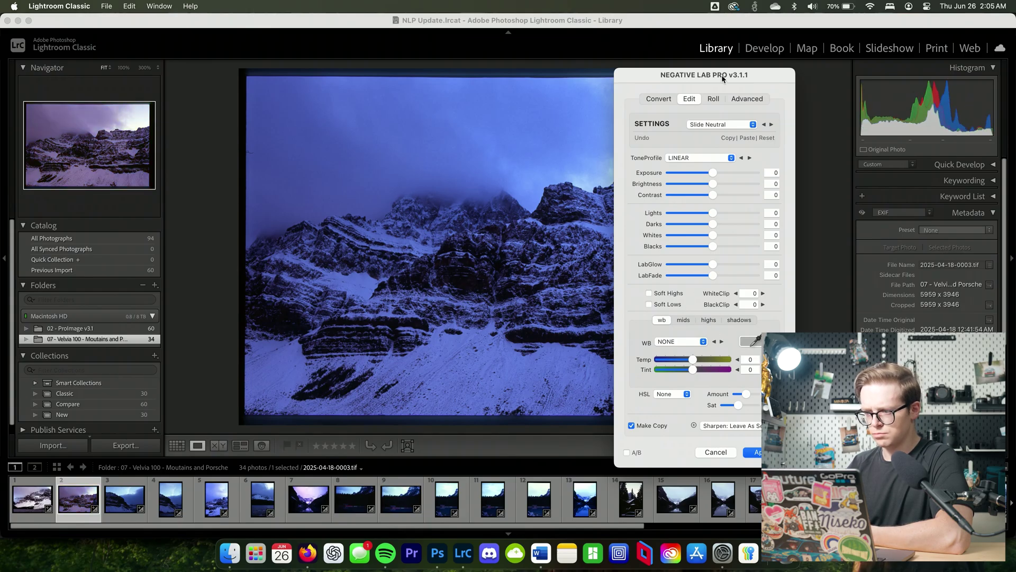
mouse_move(723, 79)
left_mouse_down()
mouse_move(765, 82)
mouse_move(727, 78)
left_mouse_up()
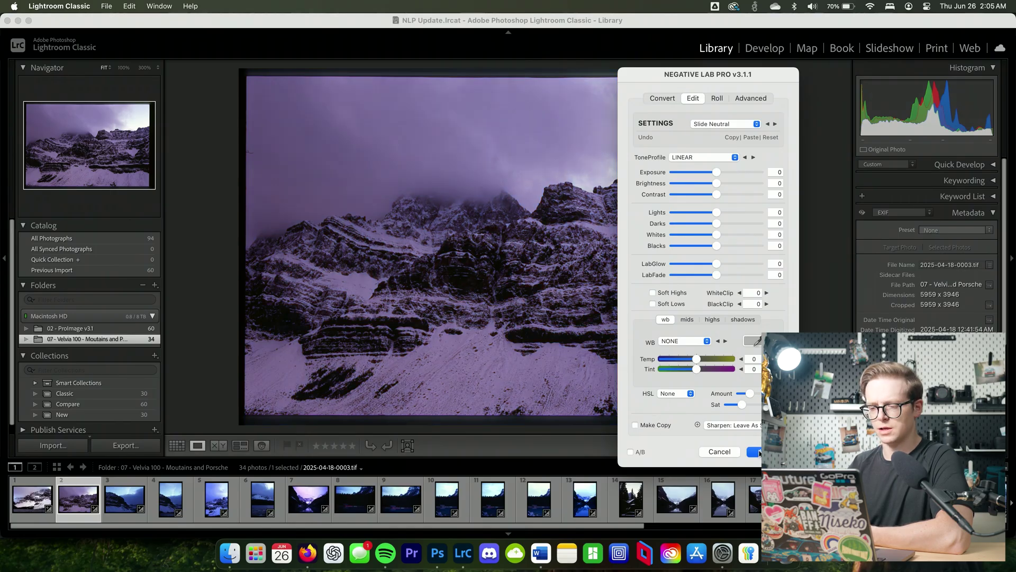
left_click(689, 320)
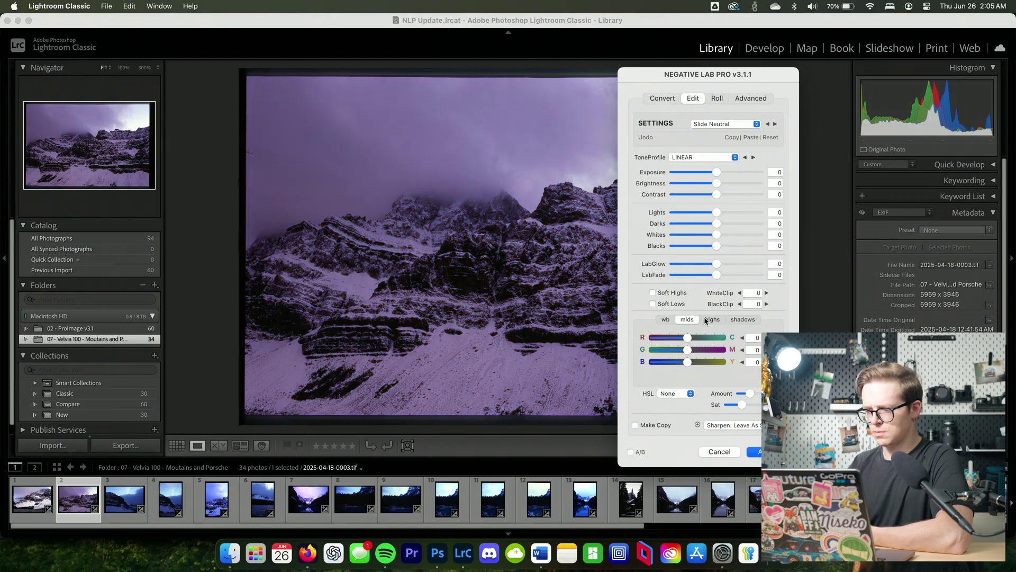
left_click(712, 319)
left_click(743, 319)
left_click(719, 451)
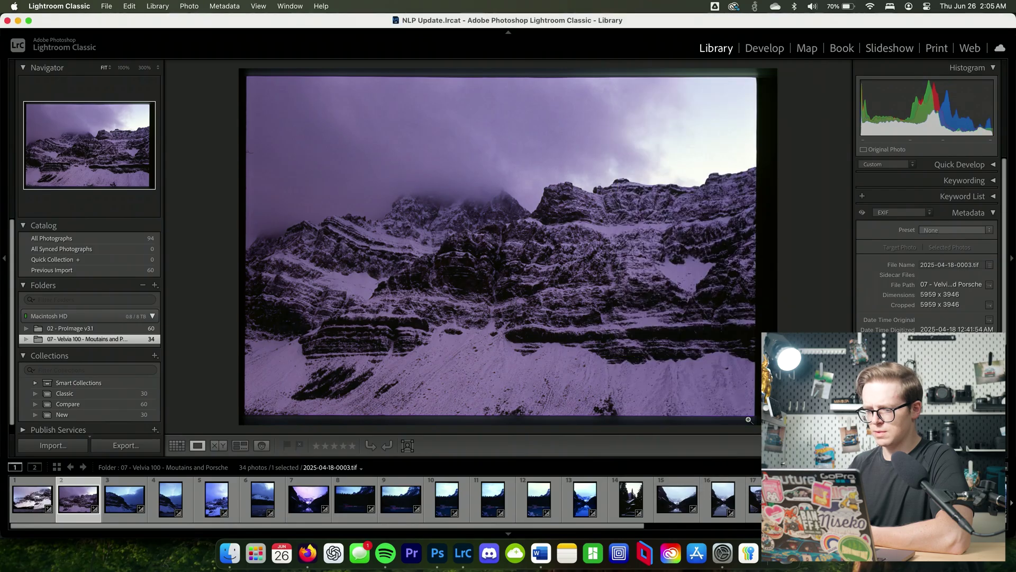
Reset the Negative Lab Pro edit settings on 2025-04-18-0003.tif and turn off Make Copy, checking the mids, highs and shadows colour controls.
key("ctrl+n")
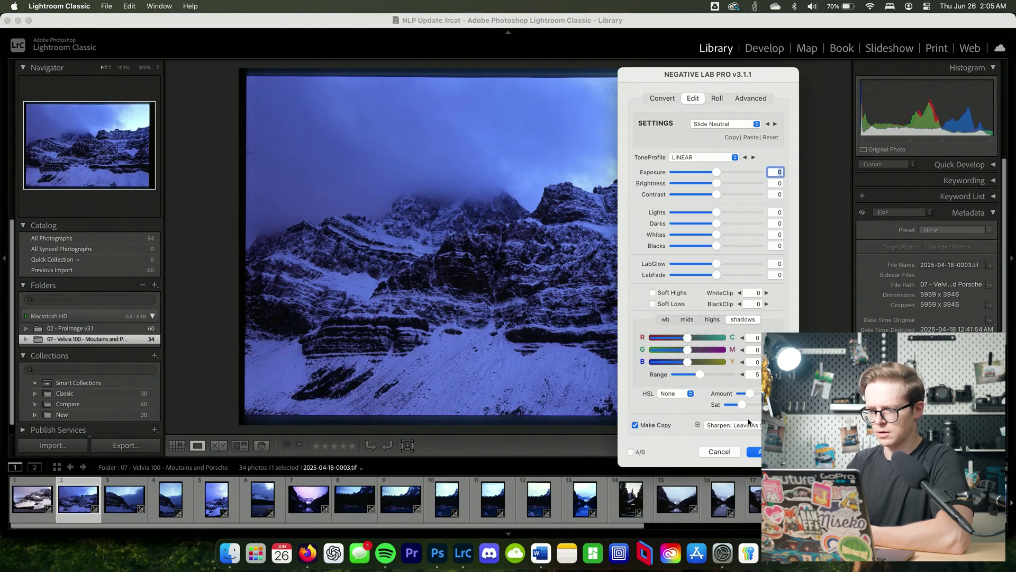
left_click(690, 320)
left_click(711, 319)
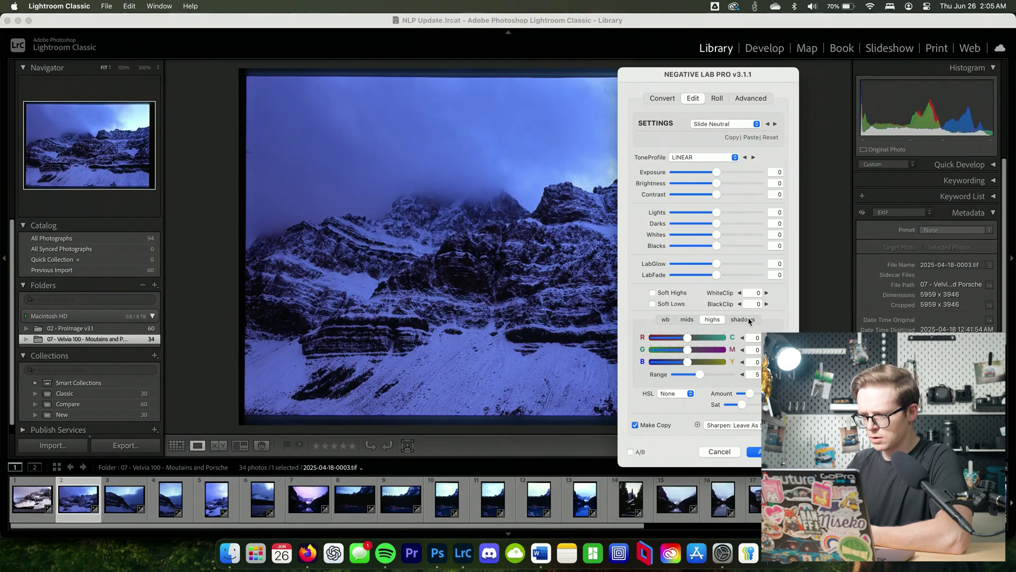
left_click(747, 319)
left_click(666, 320)
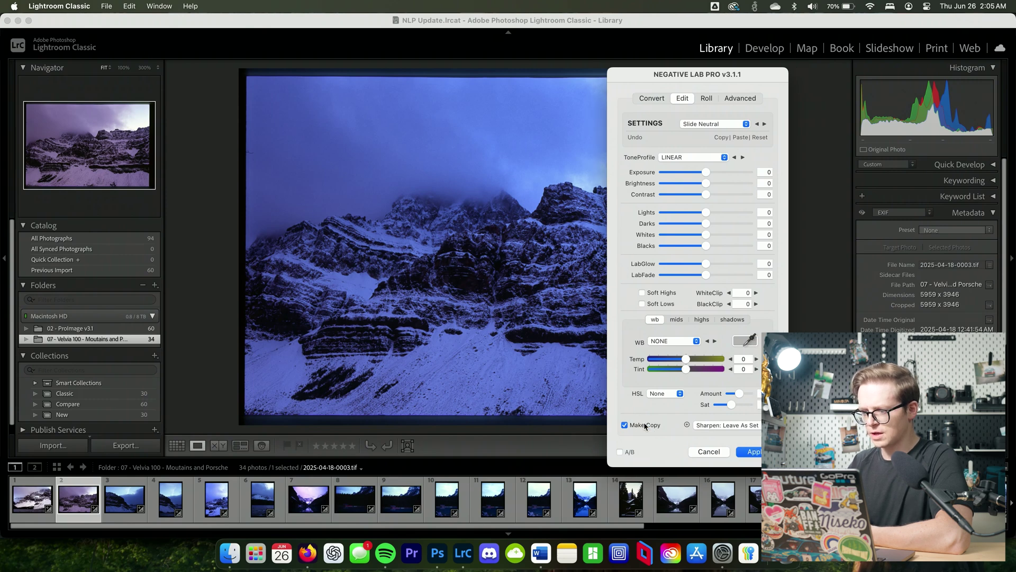
left_click(646, 426)
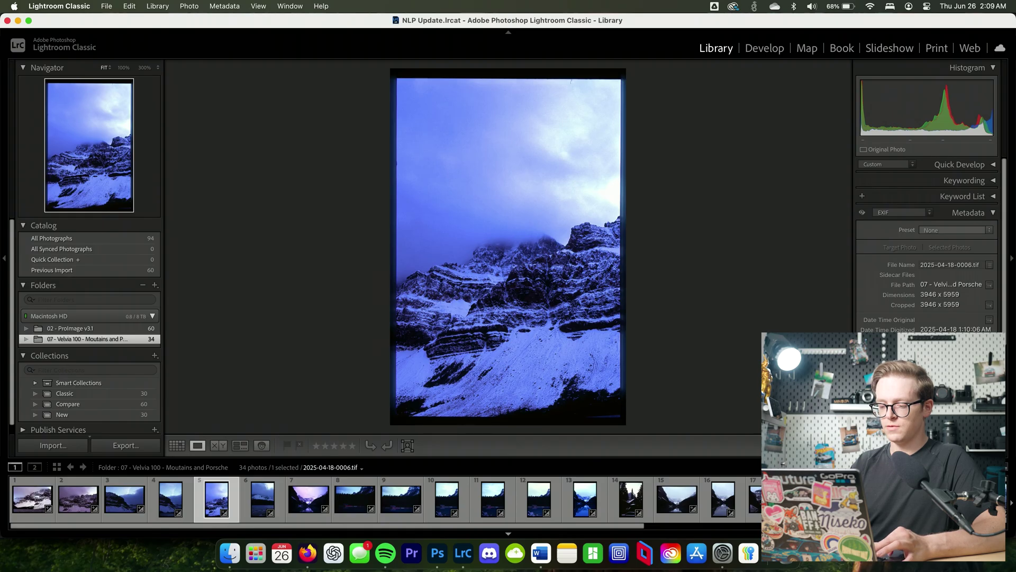
Reset the edit settings on 2025-04-18-0006.tif with Auto-Neutral white balance, and apply them without making a copy.
key("ctrl+n")
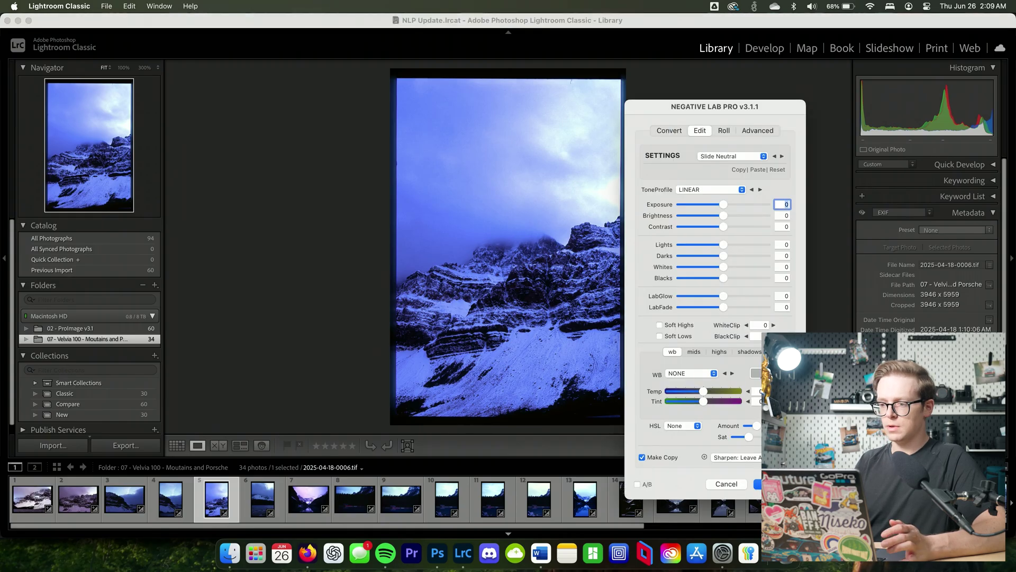
left_click(779, 169)
left_click(691, 374)
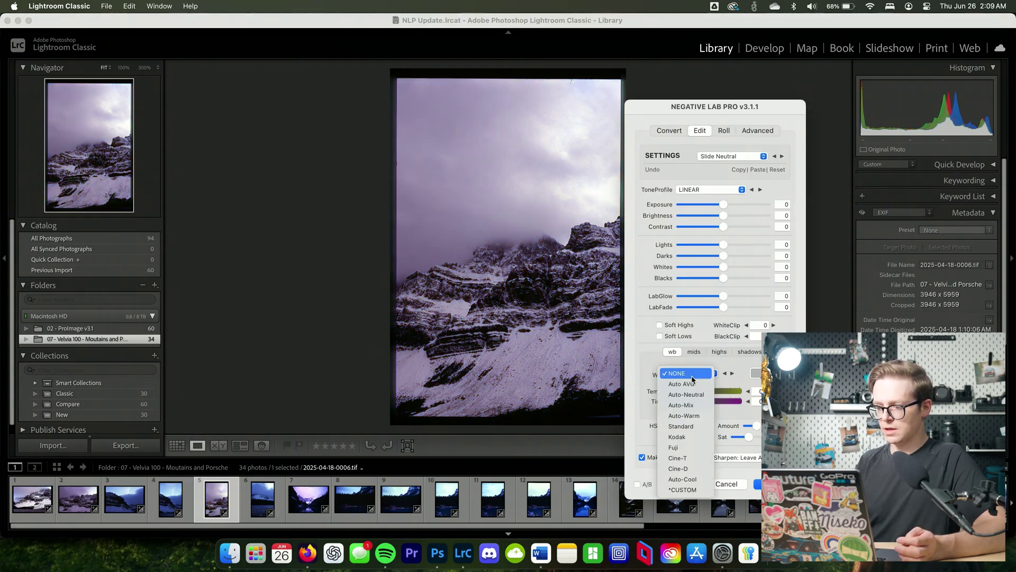
left_click(688, 384)
left_click(652, 461)
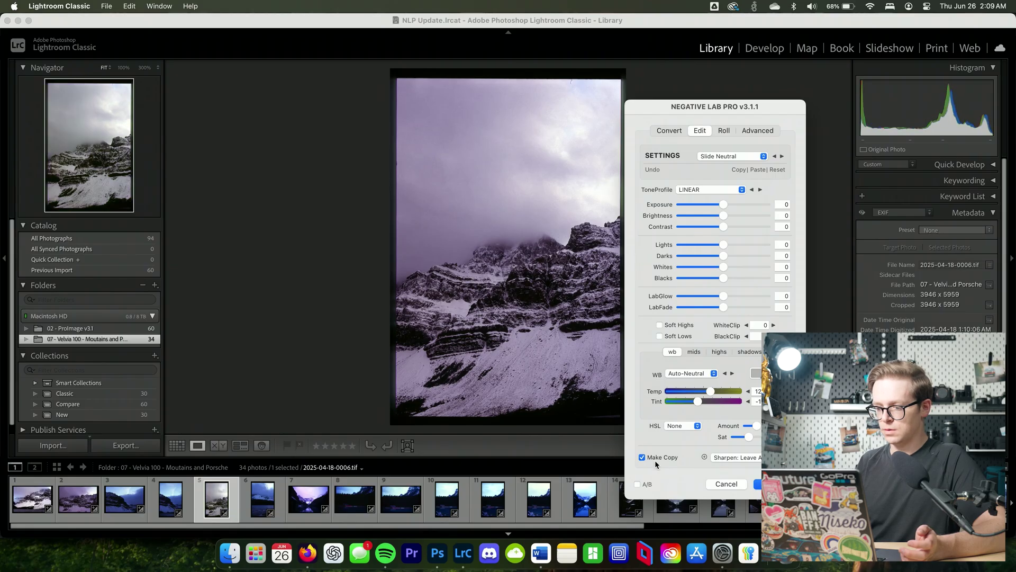
left_click(758, 483)
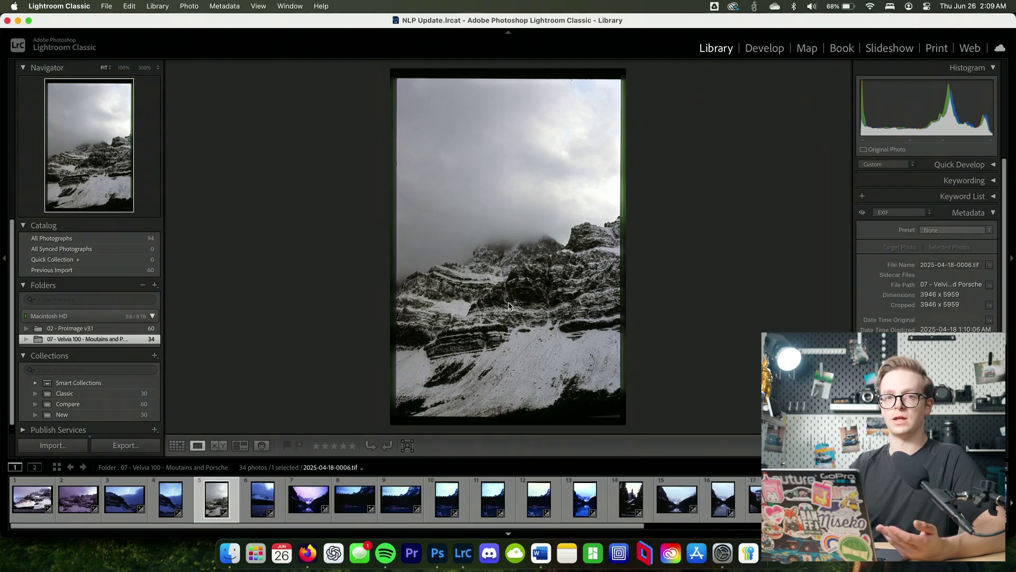
Set the mountain photo's Negative Lab Pro exposure to 17, and its Develop tint to +5, exposure +0.35, highlights −49 and shadows +44.
key("ctrl+n")
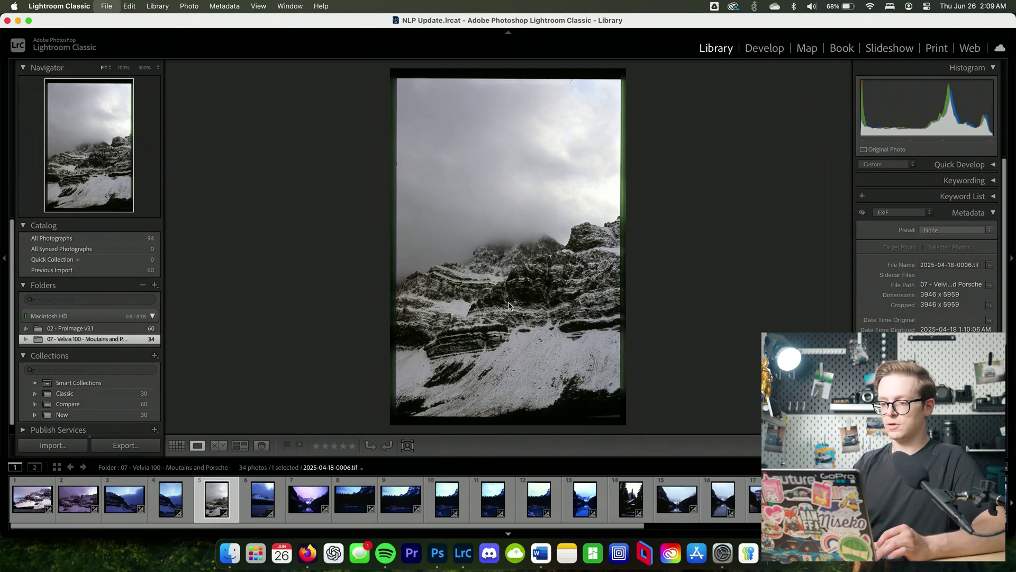
left_click_drag(723, 204, 747, 205)
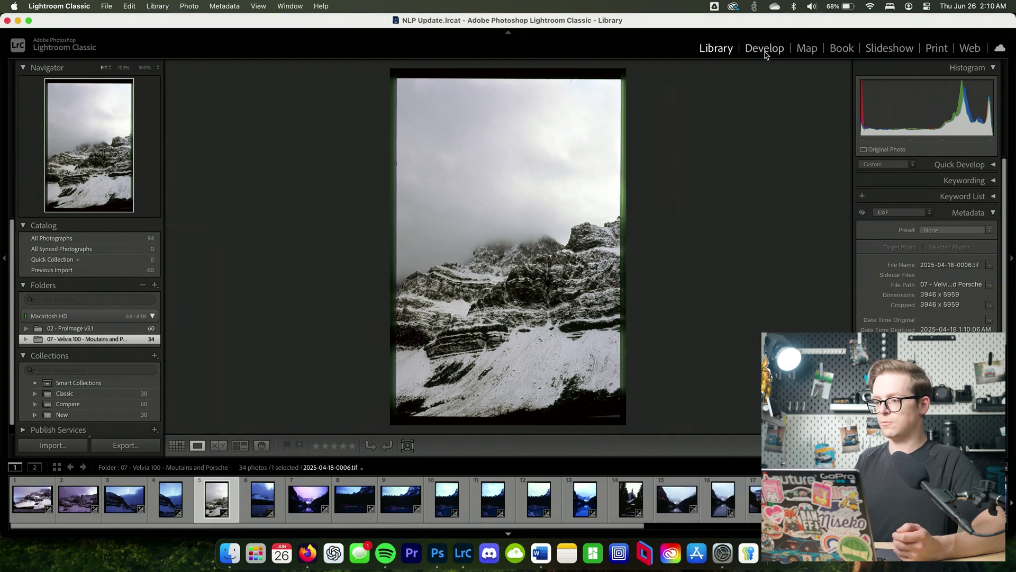
left_click(764, 49)
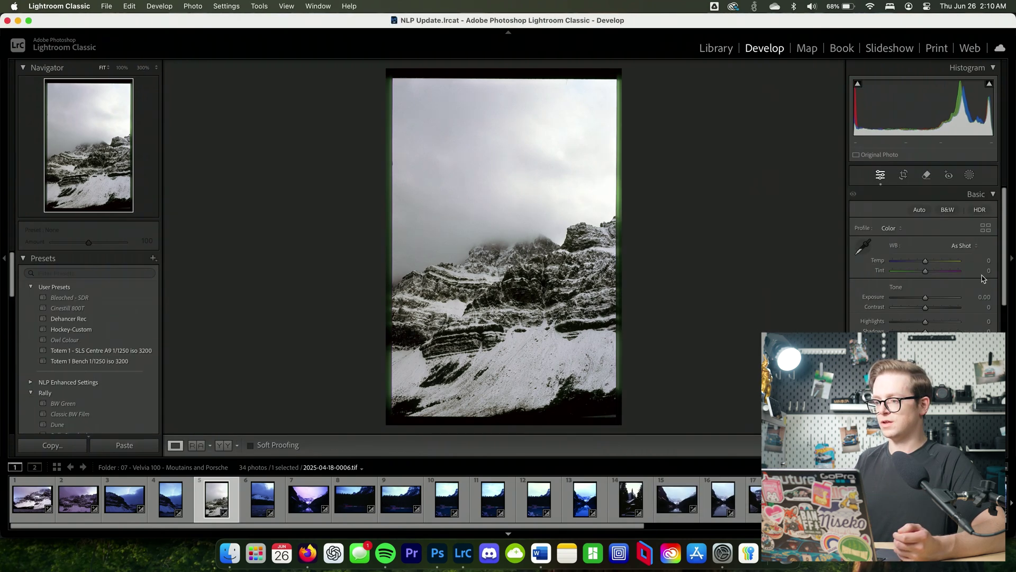
left_click_drag(926, 297, 909, 322)
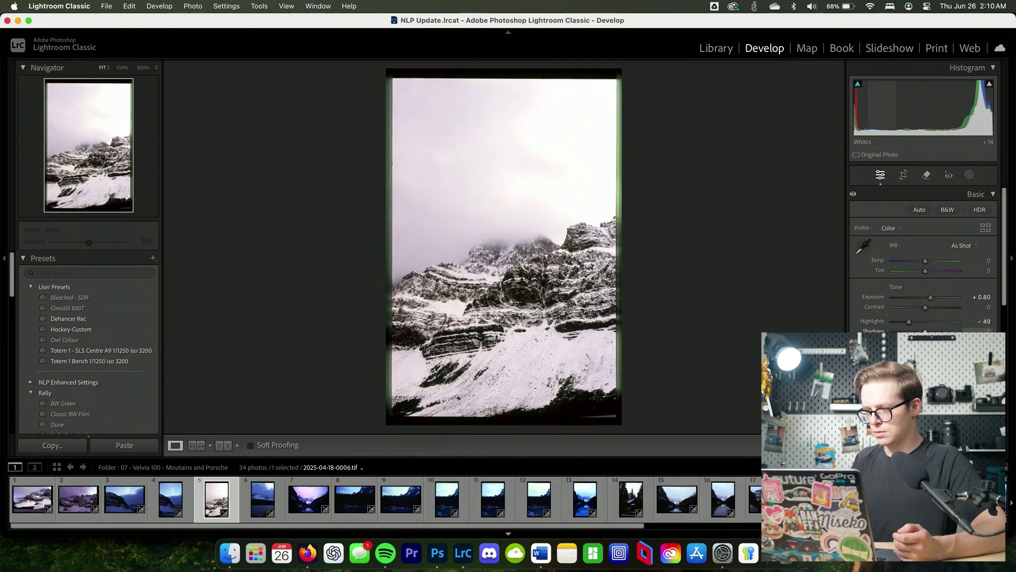
left_click_drag(926, 331, 939, 331)
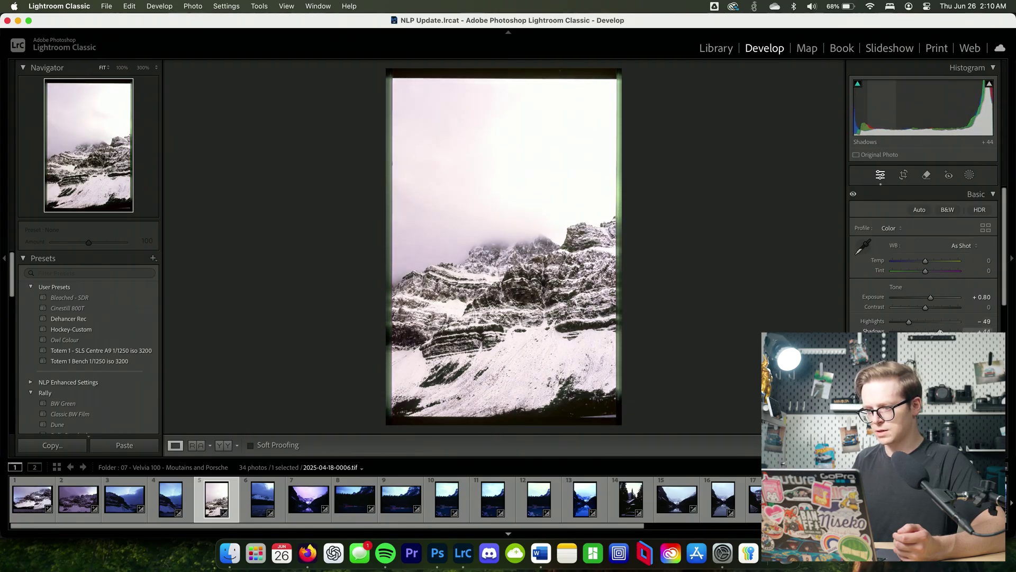
left_click_drag(930, 298, 927, 272)
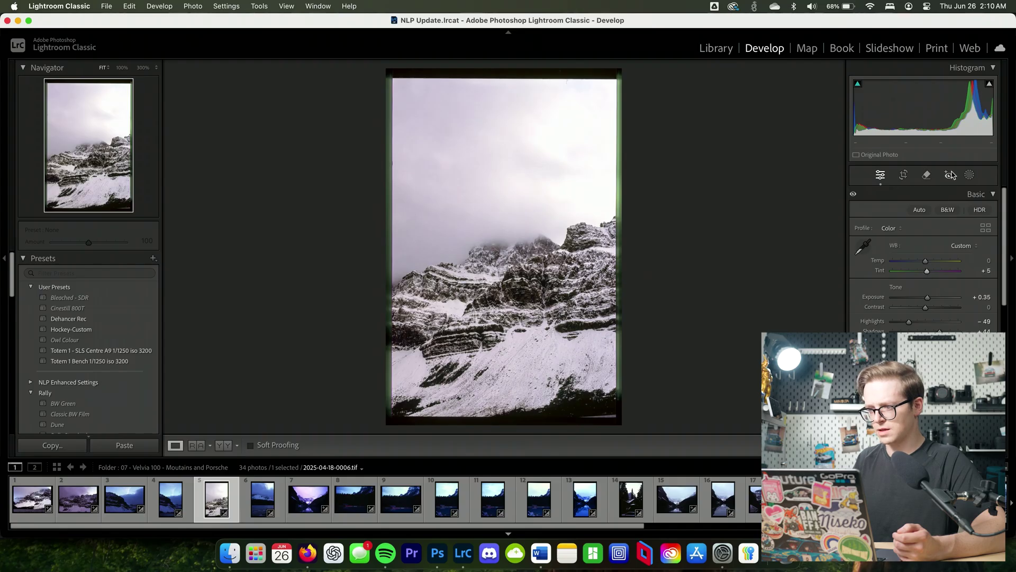
Crop the mountain photo at a 2 x 3 / 4 x 6 aspect to exclude the film border, and raise shadows to +67.
left_click(903, 178)
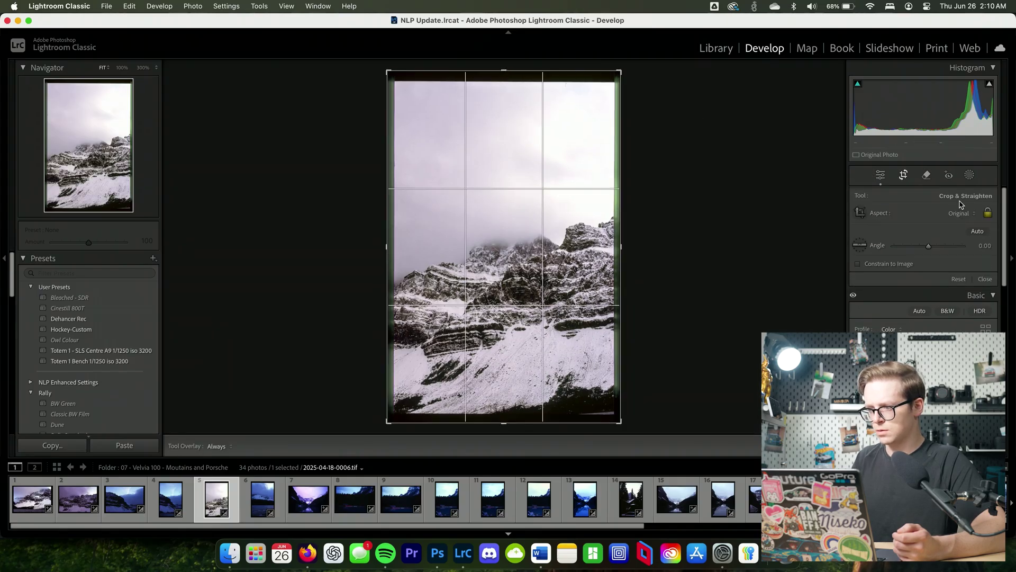
left_click(957, 217)
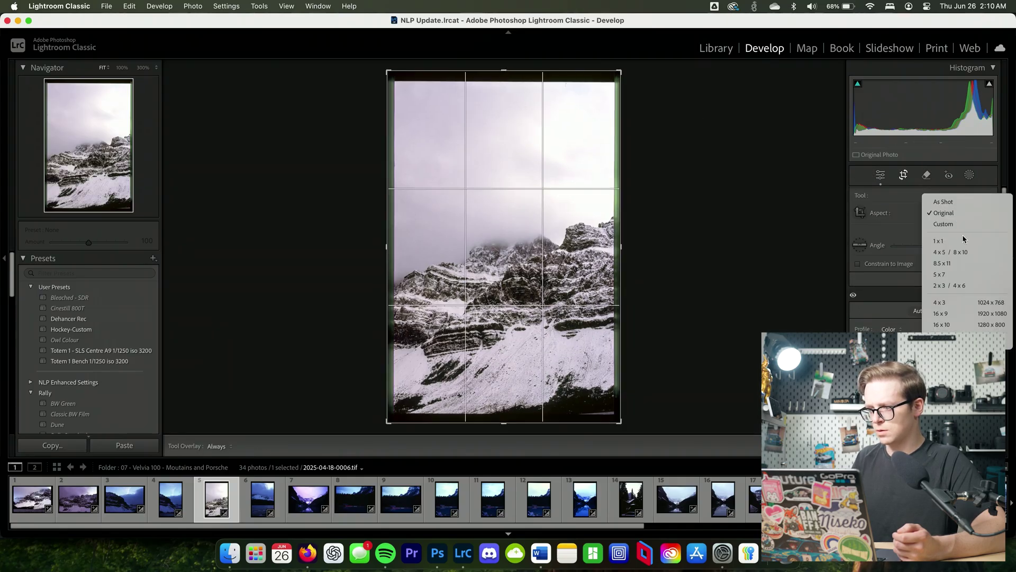
left_click(957, 285)
key("Return")
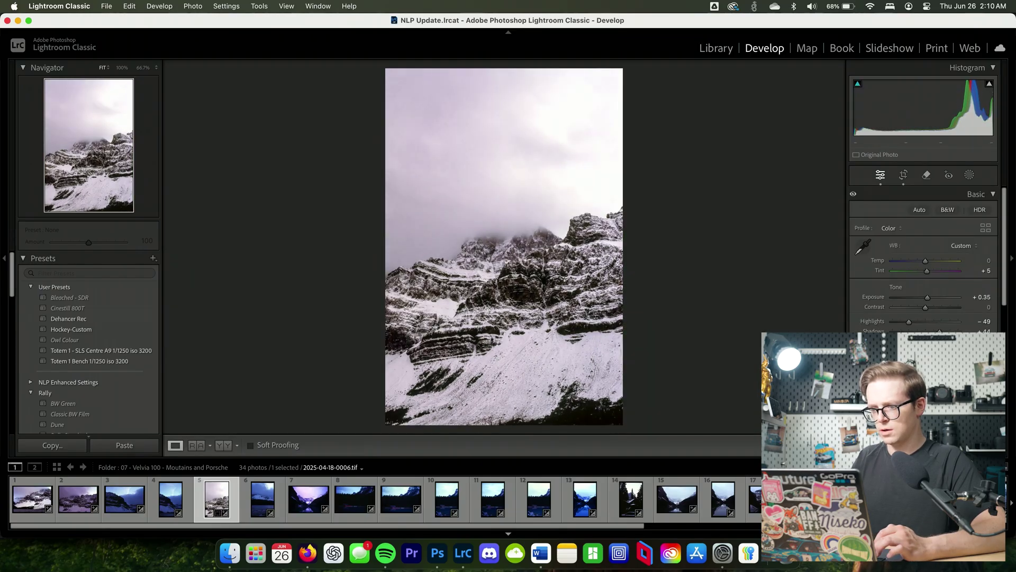
left_click_drag(940, 332, 950, 332)
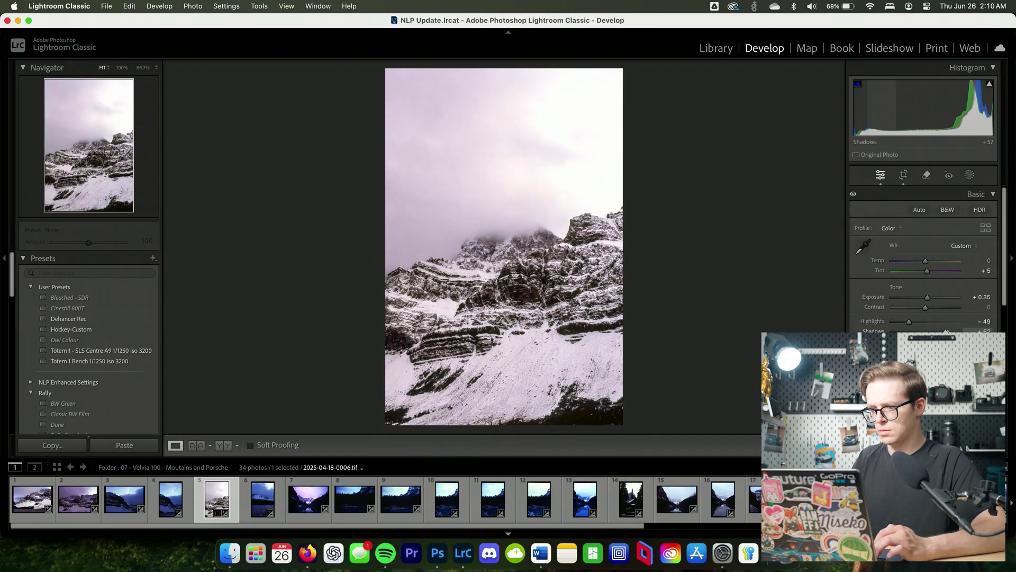
left_click_drag(895, 106, 891, 106)
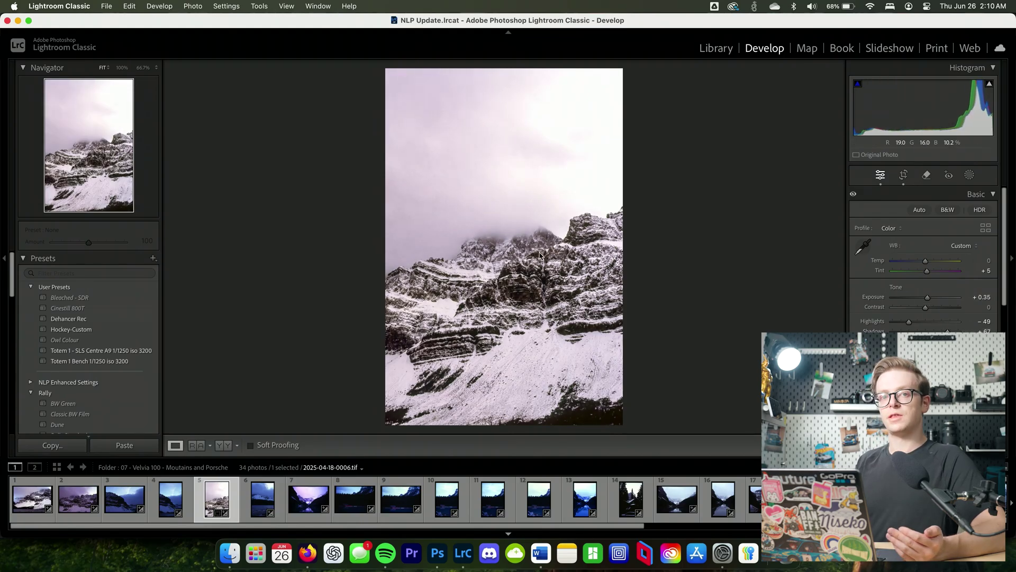
Apply Negative Lab Pro edits to 2025-04-18-0035.tif with Auto-Neutral white balance and exposure 23, without making a copy.
key("g")
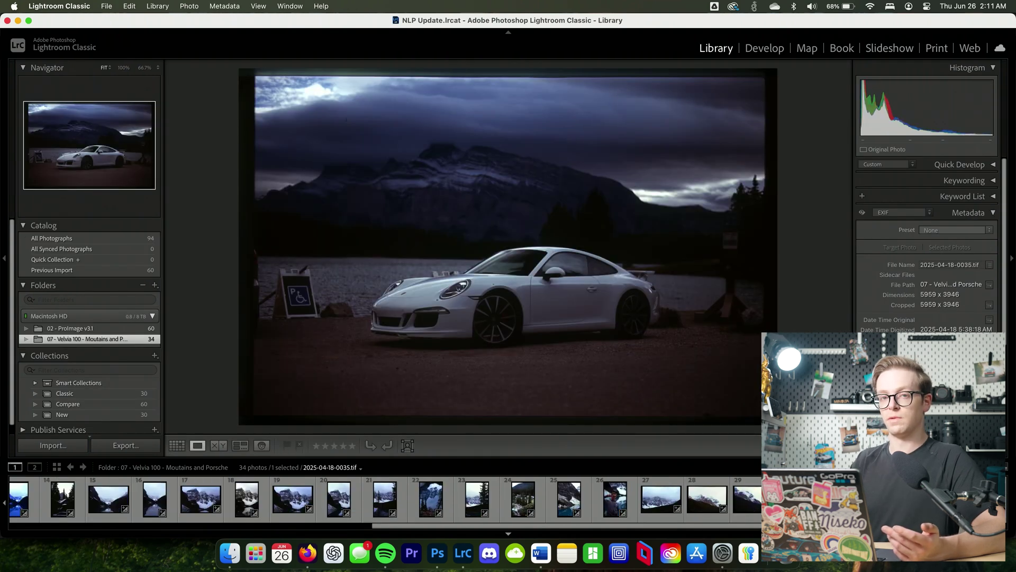
key("ctrl+n")
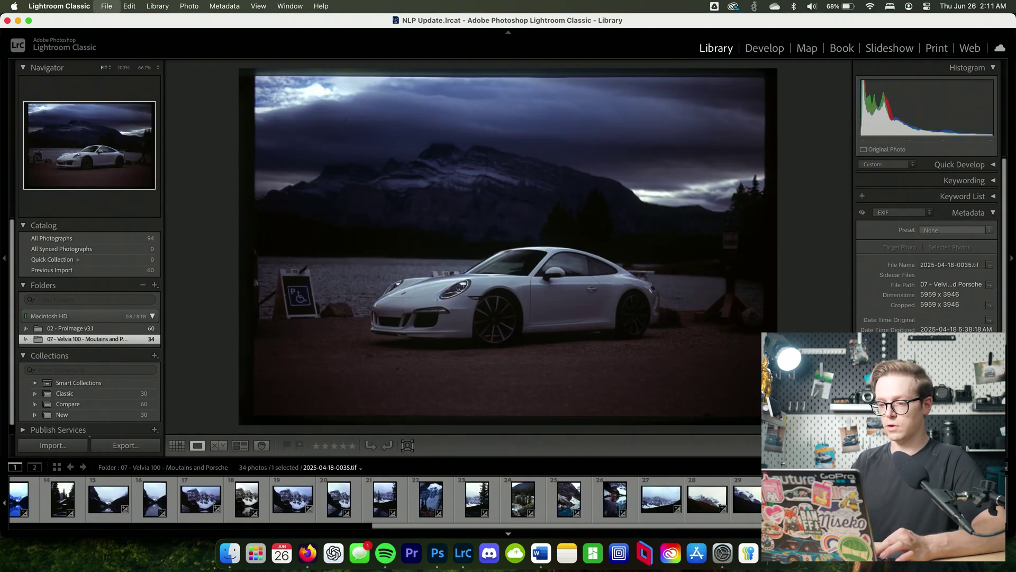
left_click(705, 374)
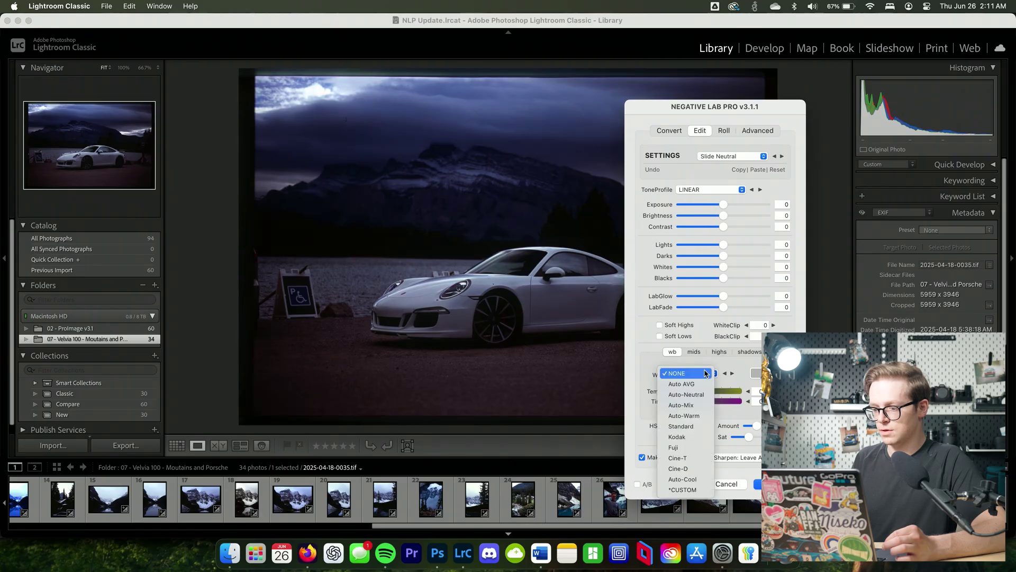
left_click(686, 394)
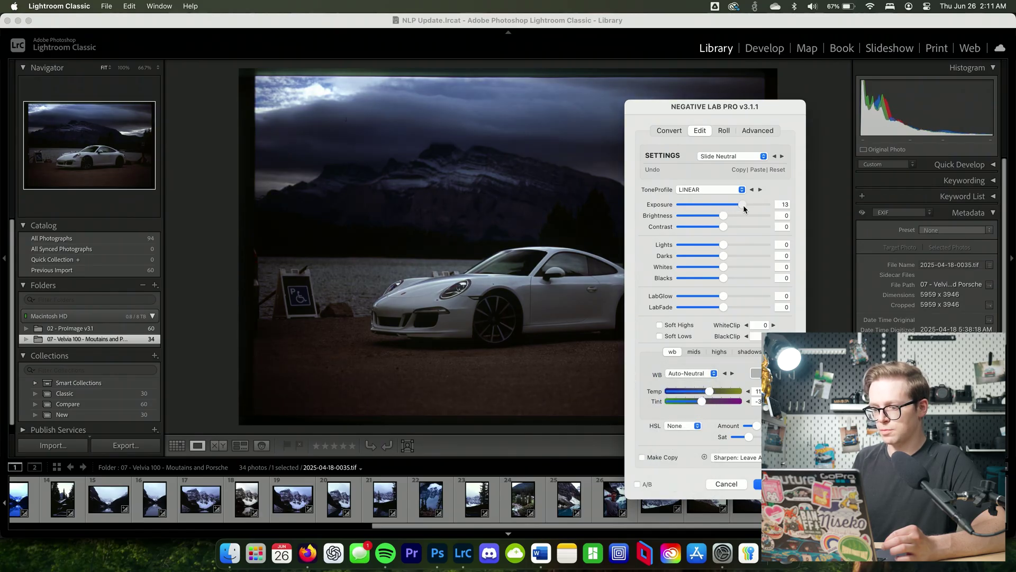
left_click_drag(743, 208, 749, 209)
left_click(772, 484)
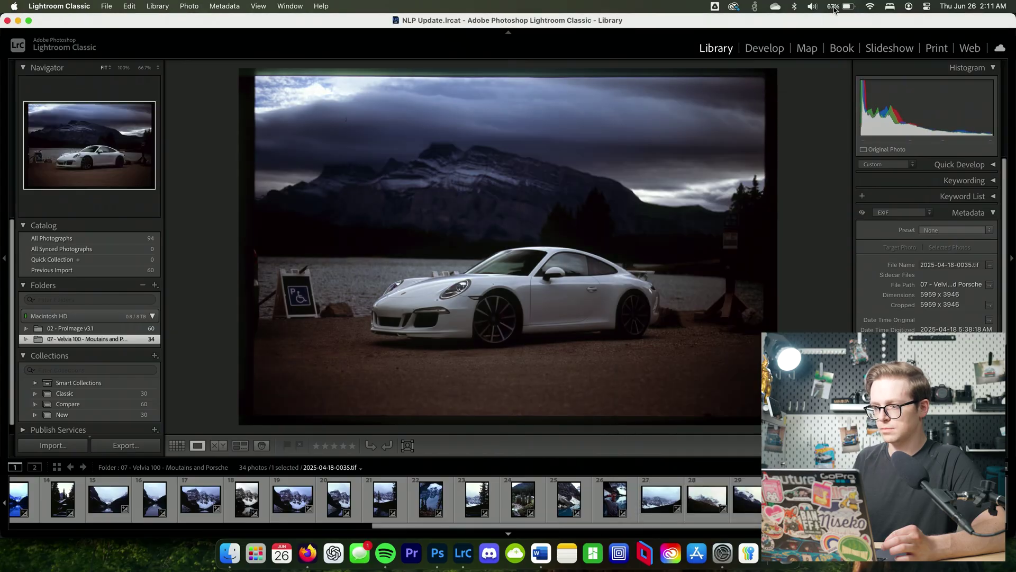
Set the car photo's Develop exposure to +1.55, highlights −46, temp +6 and tint −1, and lift the shadows.
left_click(762, 48)
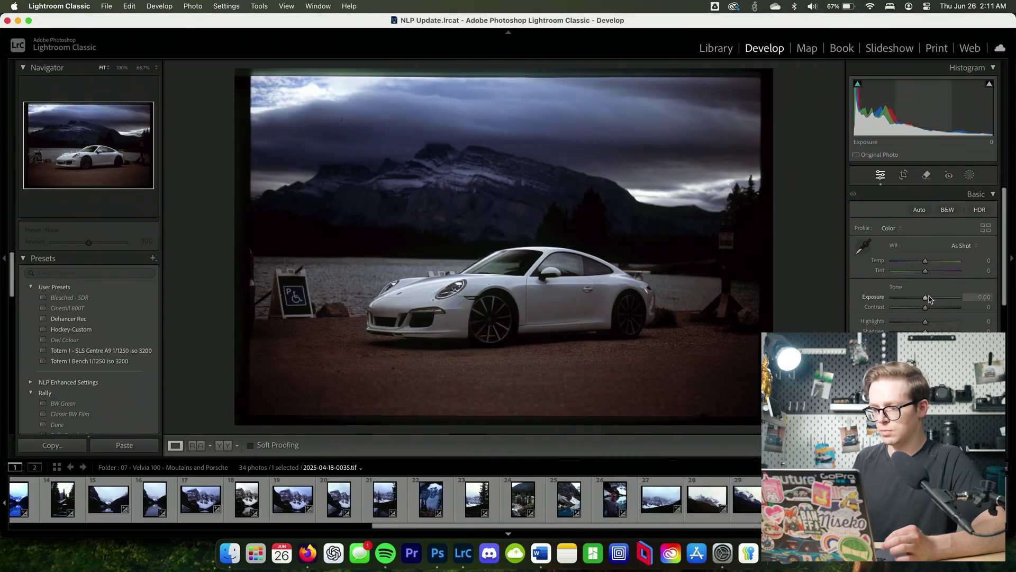
mouse_move(930, 299)
left_mouse_down()
mouse_move(941, 332)
mouse_move(901, 324)
mouse_move(933, 298)
left_mouse_up()
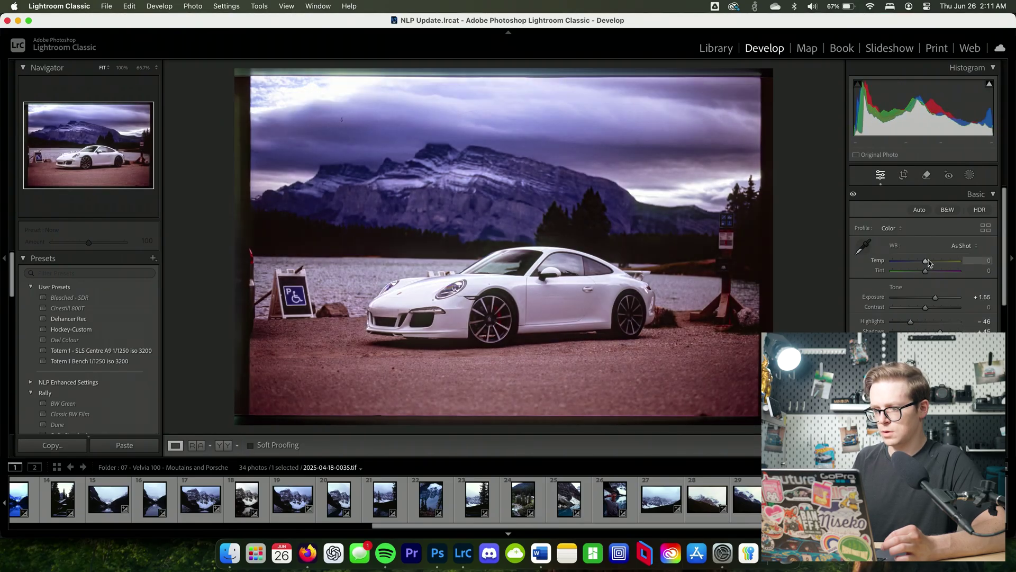
left_click_drag(928, 261, 932, 262)
Brighten the car photo's corners with the manual lens vignetting correction, and crop out the film border.
left_click(982, 238)
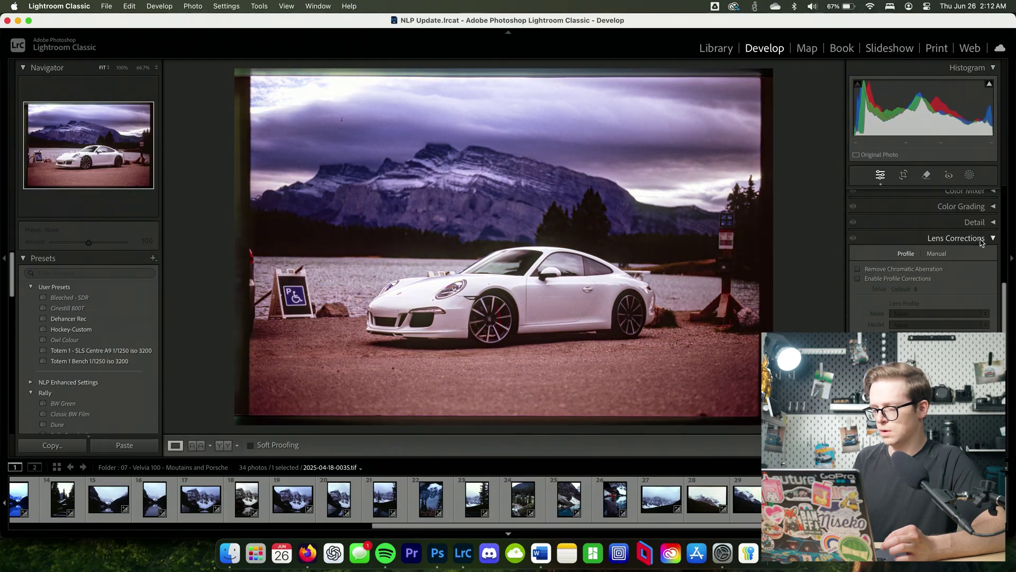
left_click(936, 254)
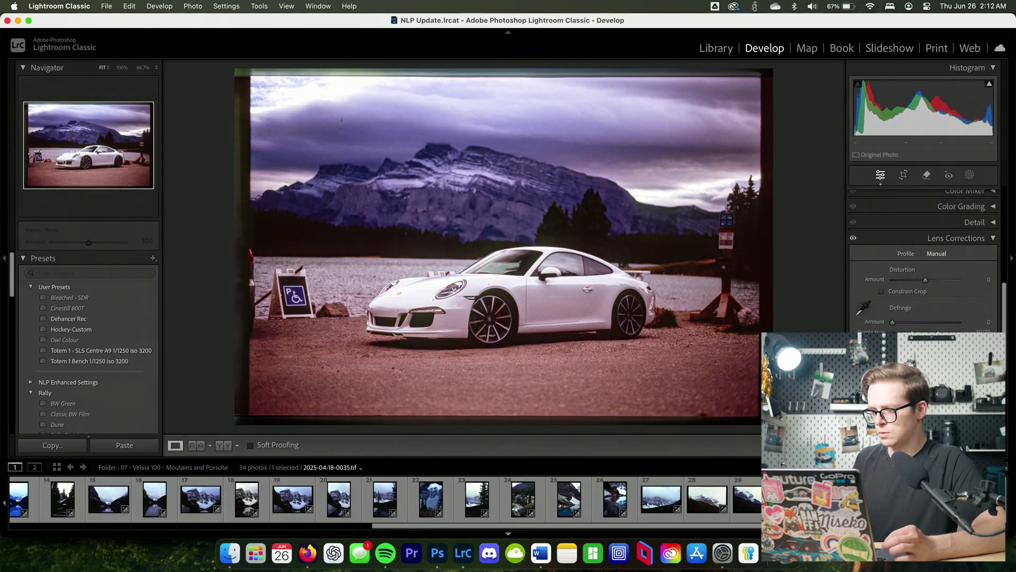
left_click_drag(926, 384, 947, 385)
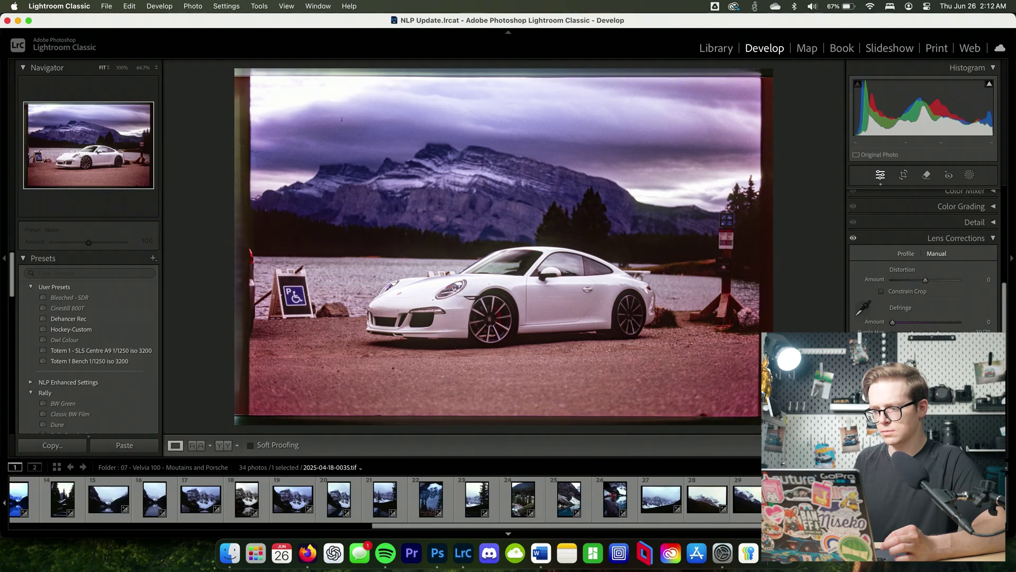
key("r")
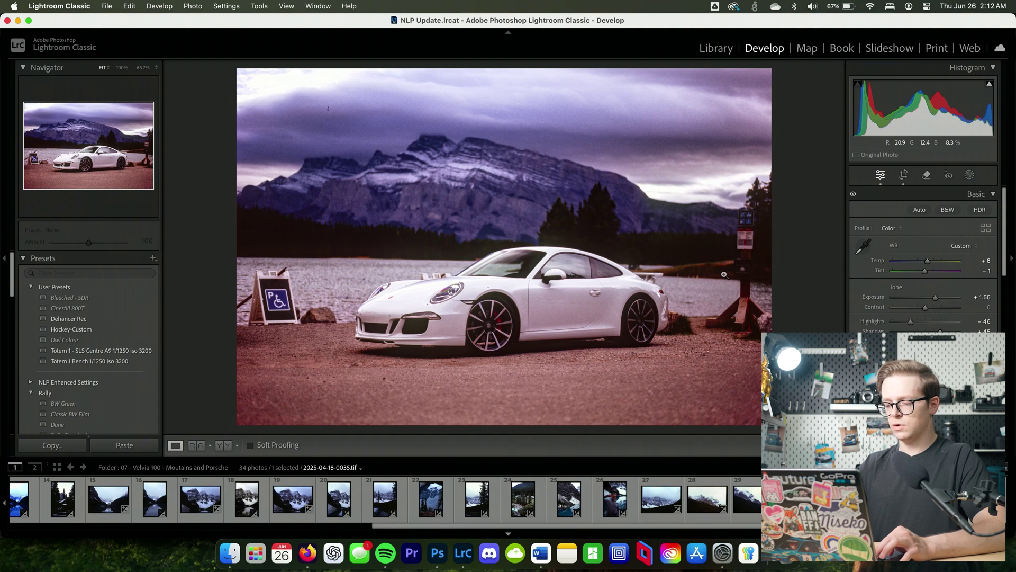
Shift the car photo's shadows from red toward cyan in Negative Lab Pro, and compare the result with the before view.
key("ctrl+n")
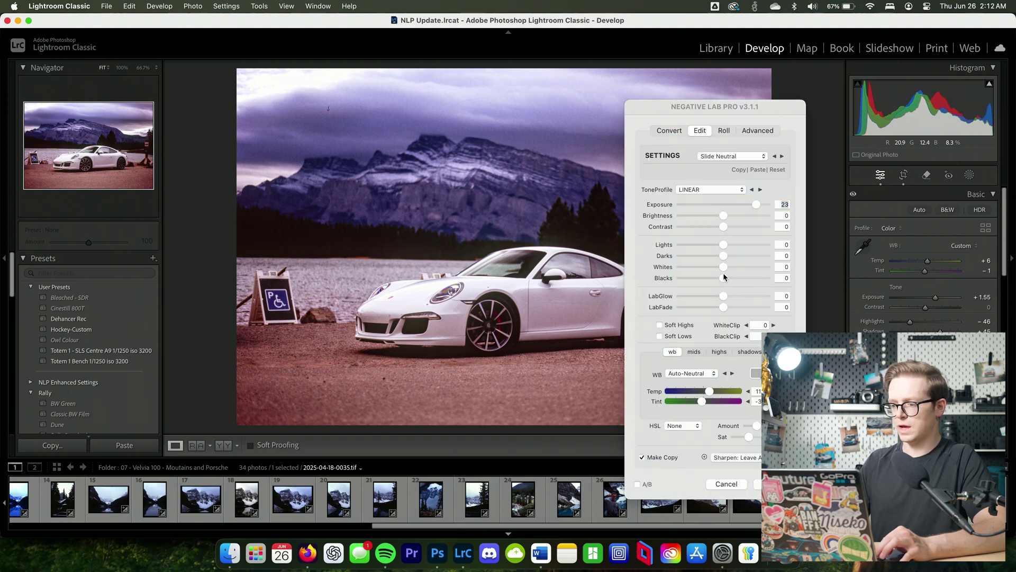
left_click(751, 352)
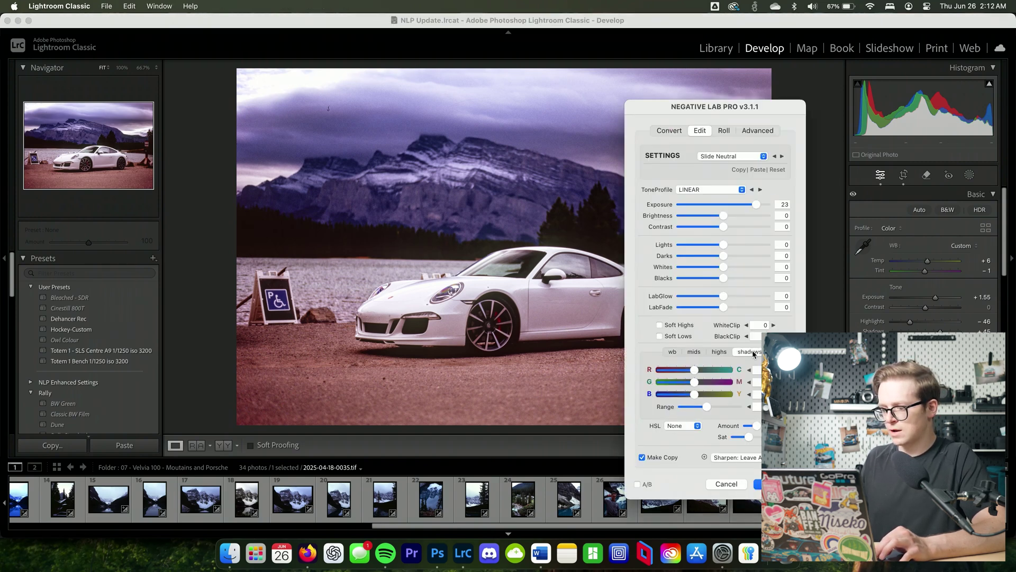
left_click_drag(696, 370, 704, 372)
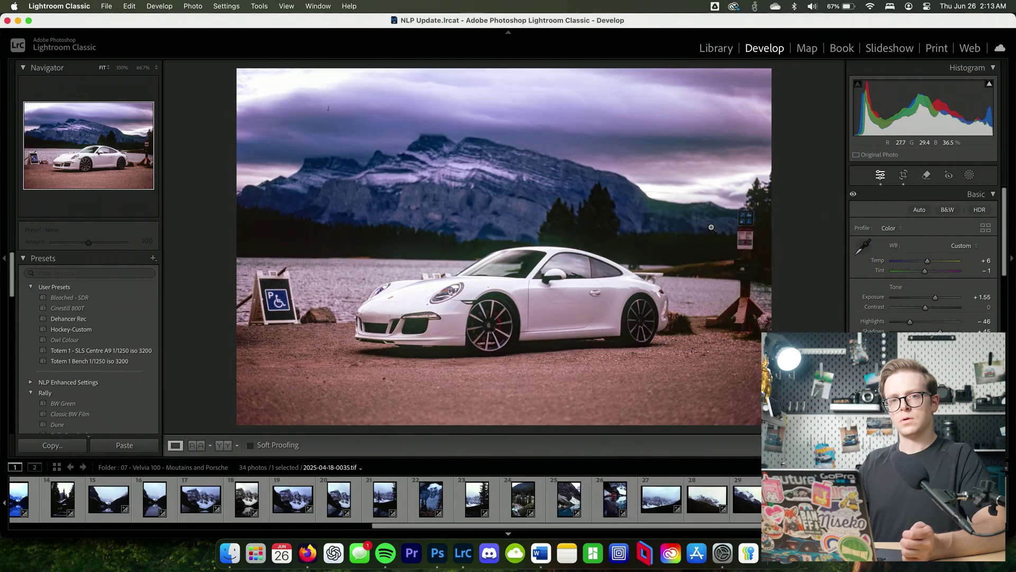
key("backslash")
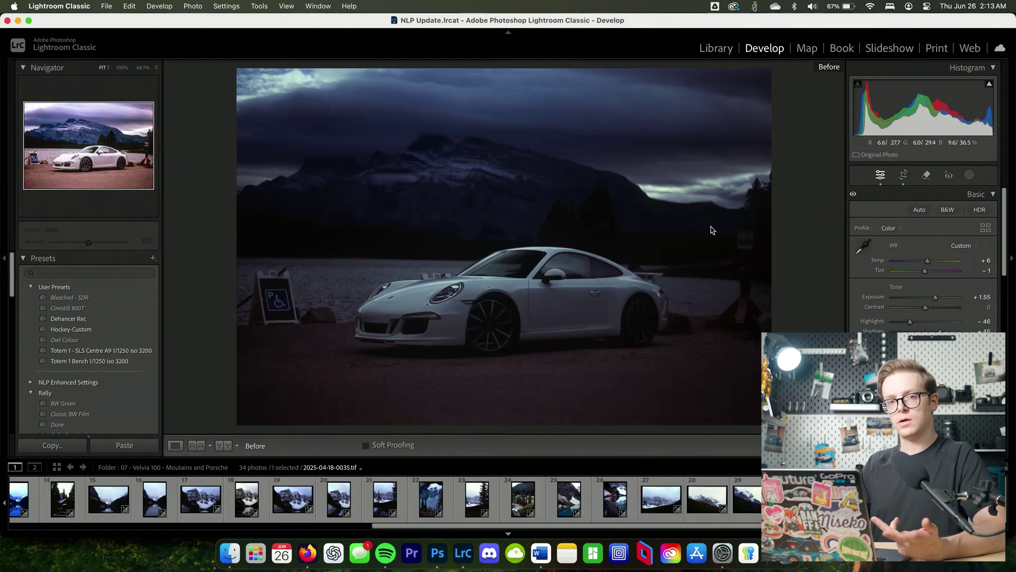